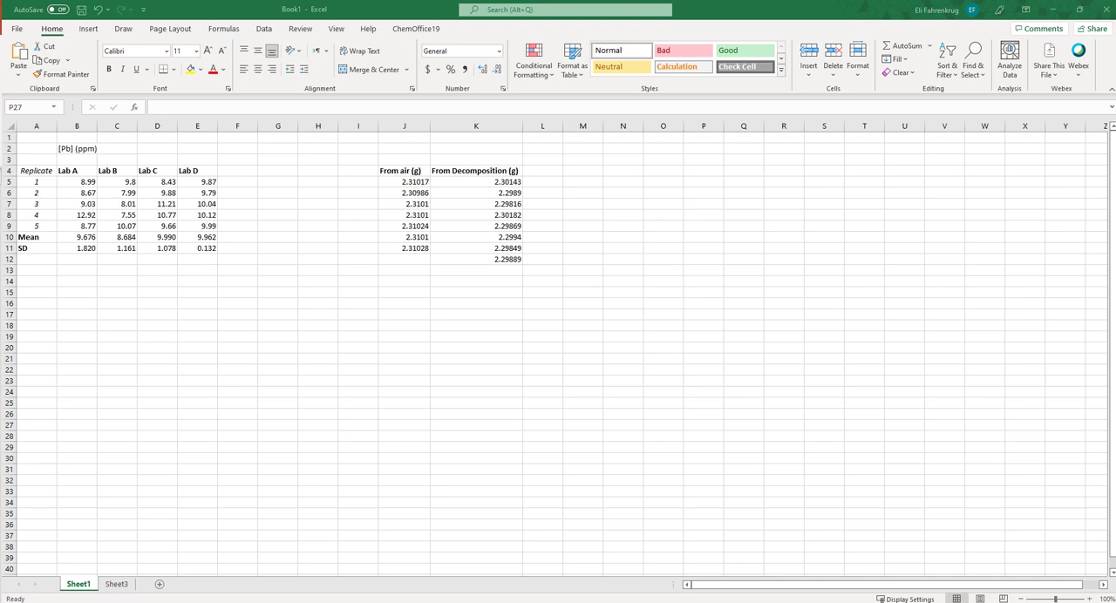
Start the t-Test: Paired Two Sample for Means analysis and move its dialog clear of the lab data
click(264, 30)
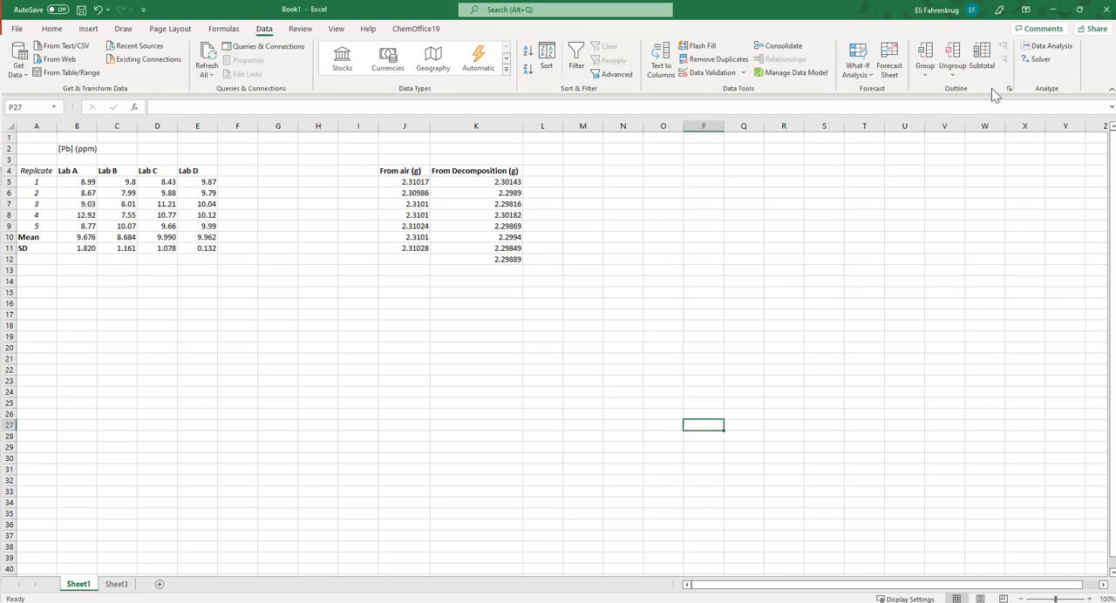
click(1049, 52)
drag(381, 183, 660, 182)
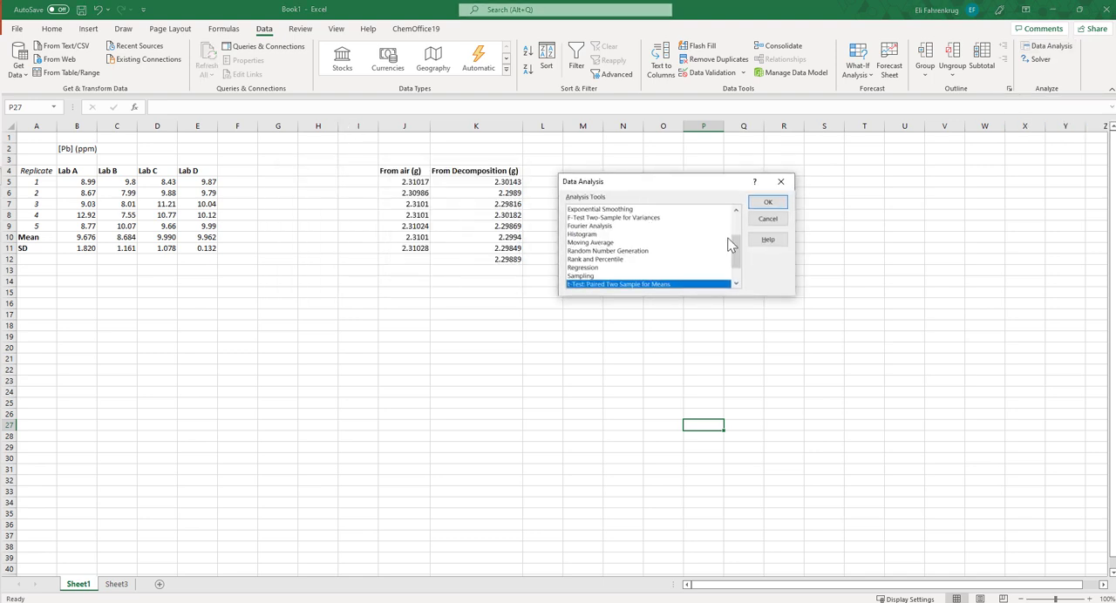
drag(740, 255, 736, 281)
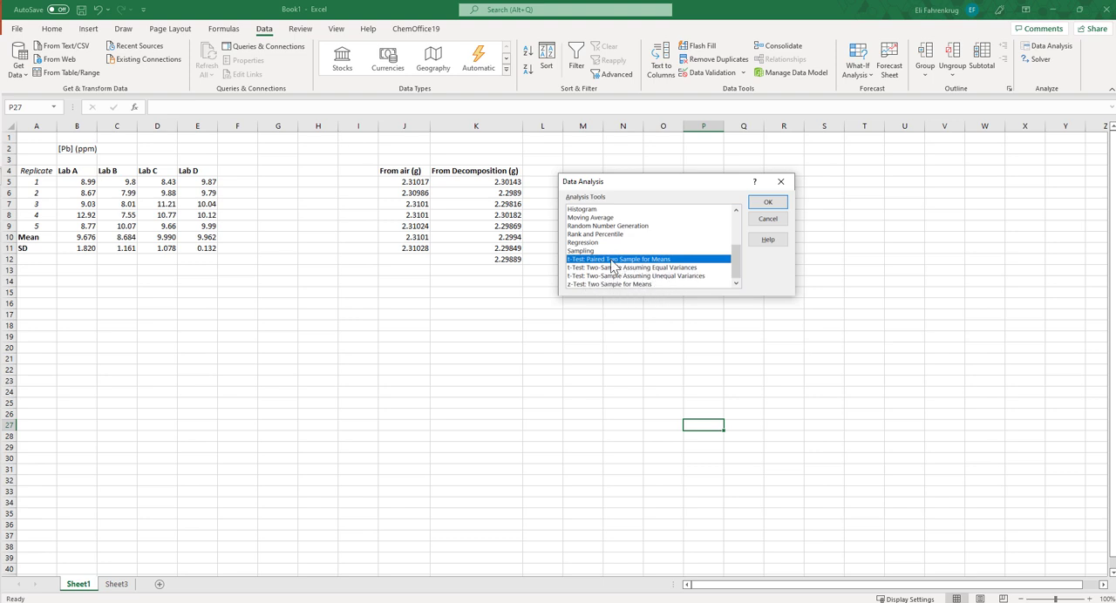
click(767, 202)
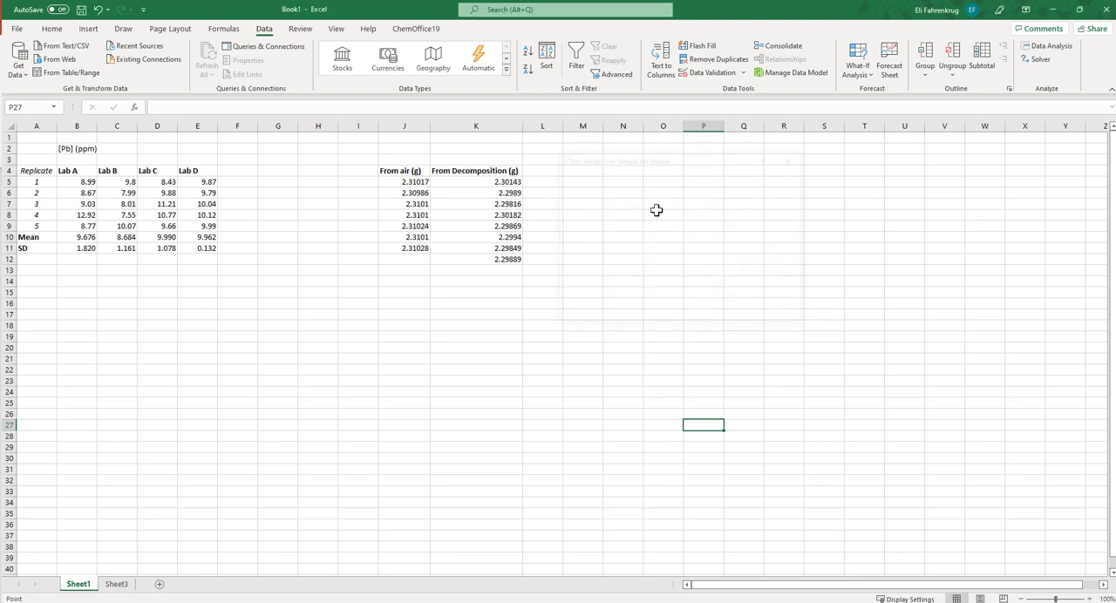
drag(667, 160, 427, 156)
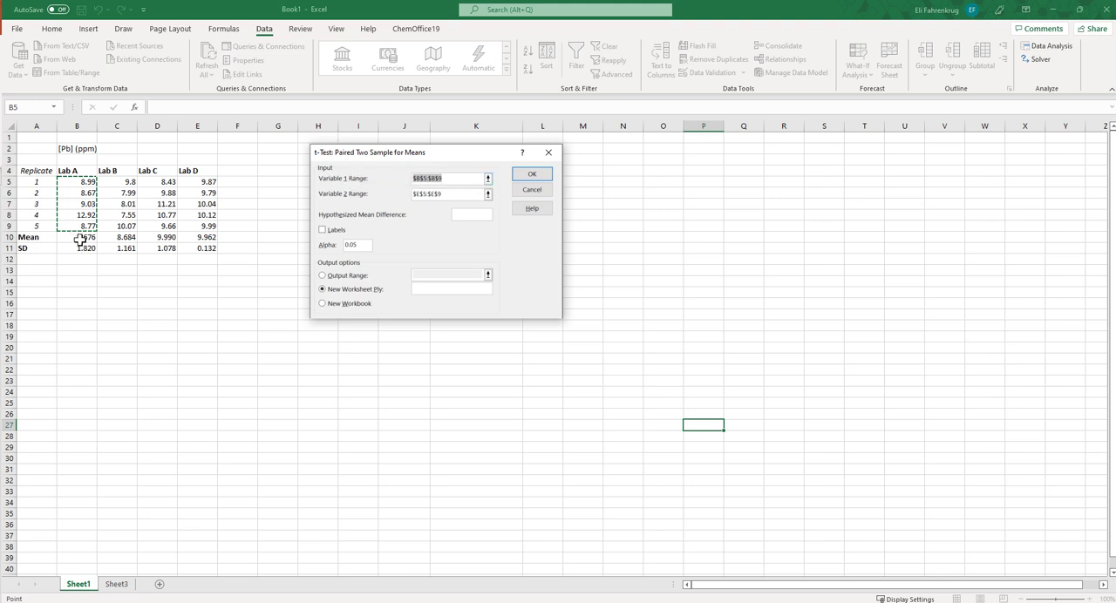
Run the paired t-test with Lab A (B5:B9) as variable 1 and Lab C (D5:D9) as variable 2, output to a new worksheet
click(488, 178)
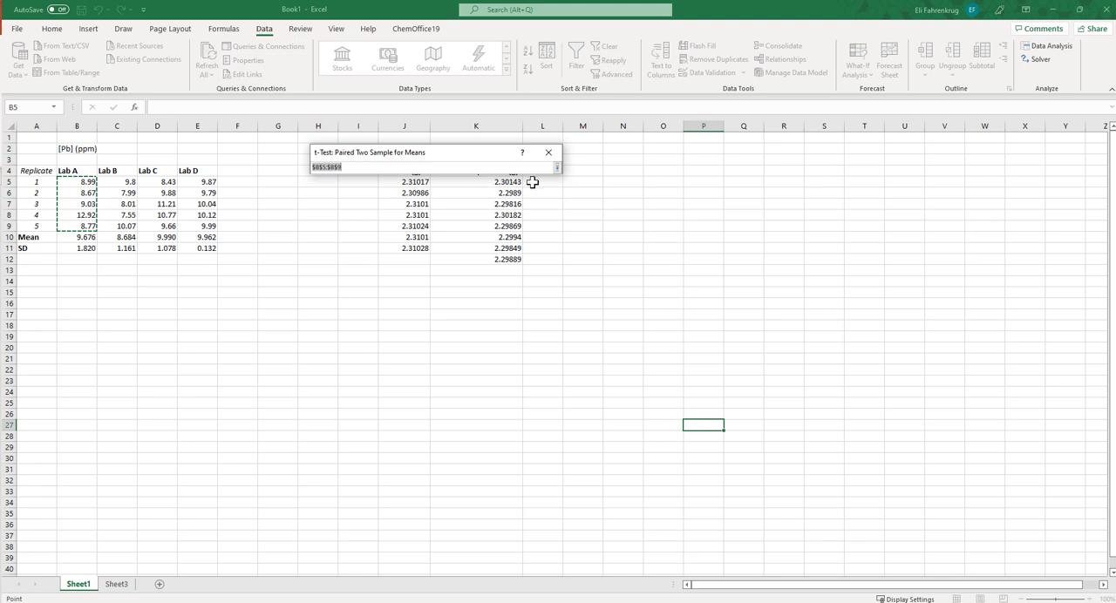
drag(80, 181, 82, 229)
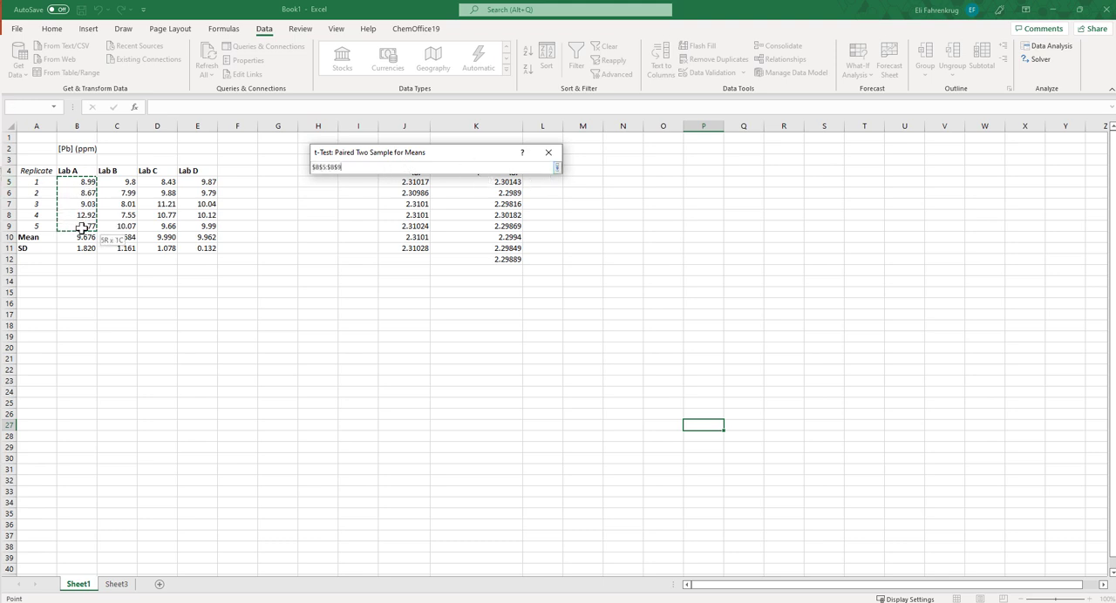
click(558, 169)
click(489, 193)
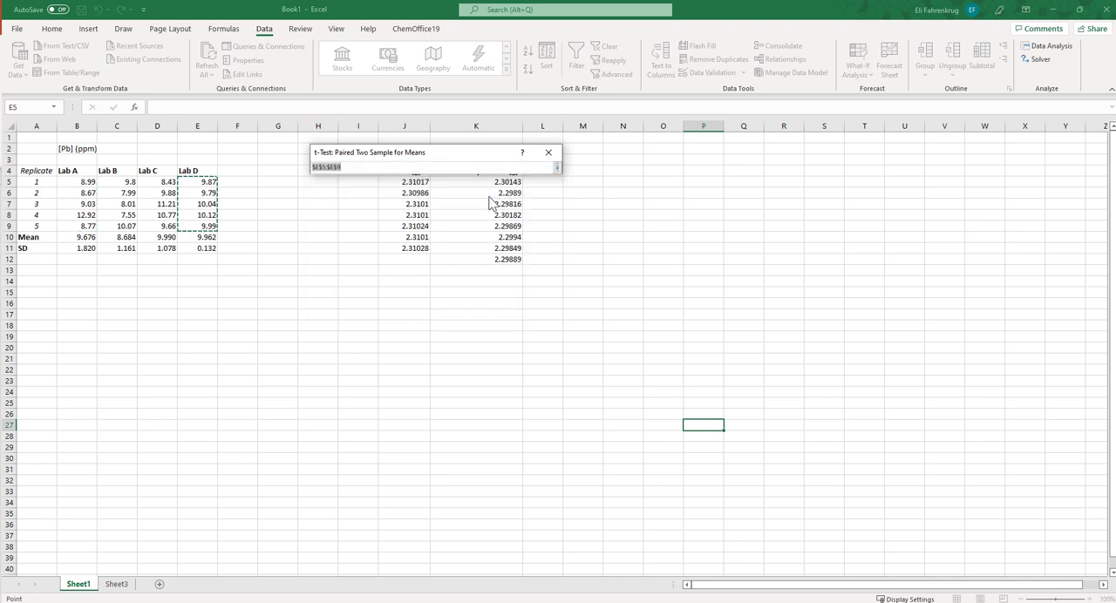
drag(200, 226, 160, 227)
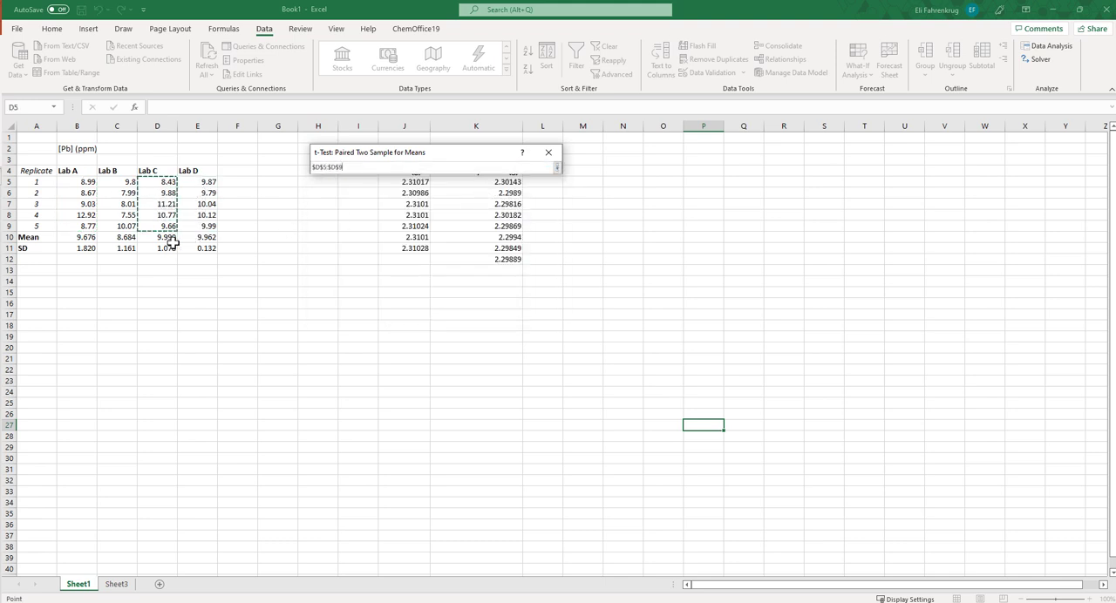
click(558, 168)
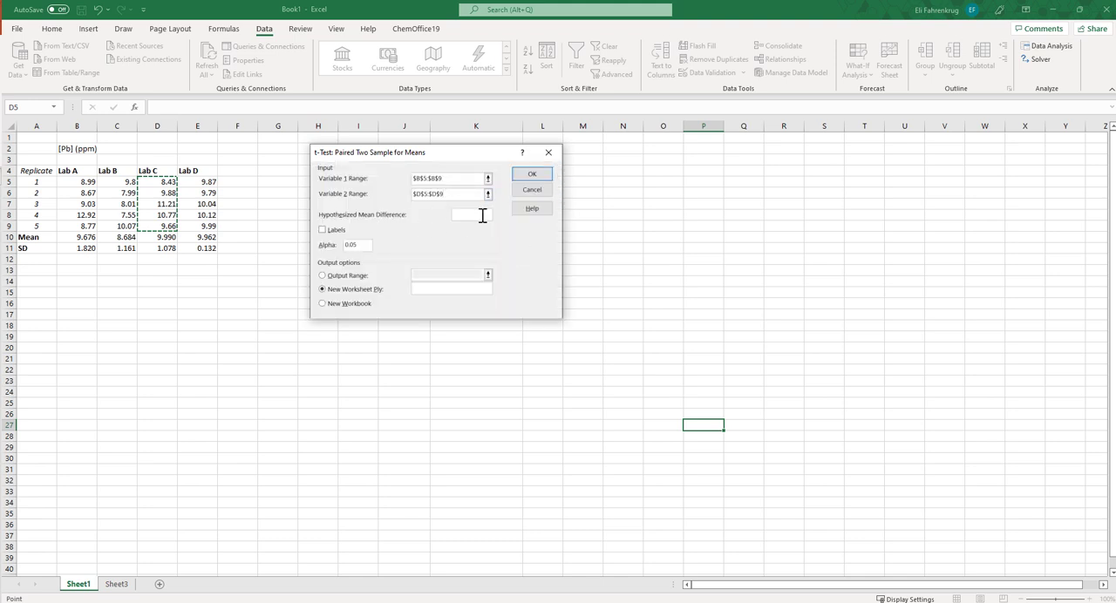
click(467, 215)
click(534, 177)
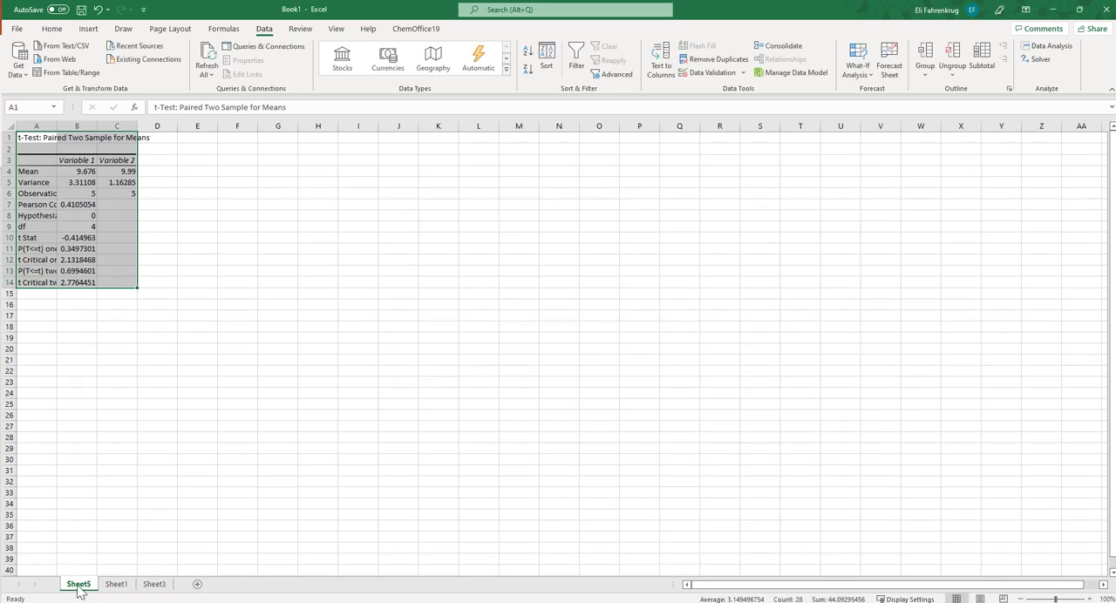
Fit columns A and B to their contents and rename the variable headings in B3 and C3 to Lab A and Lab C
double_click(56, 126)
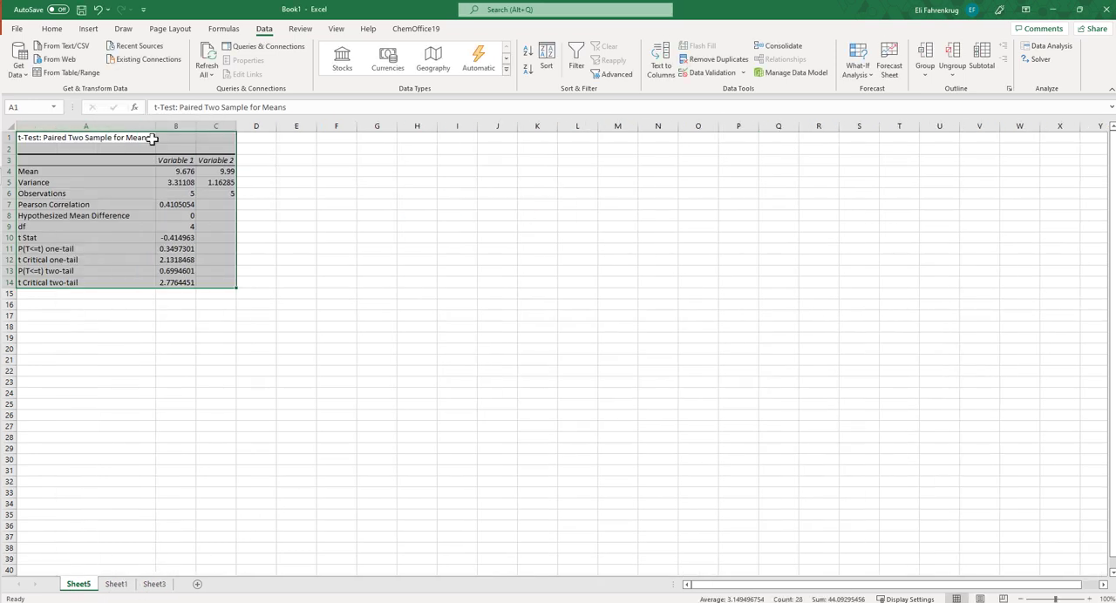
double_click(196, 125)
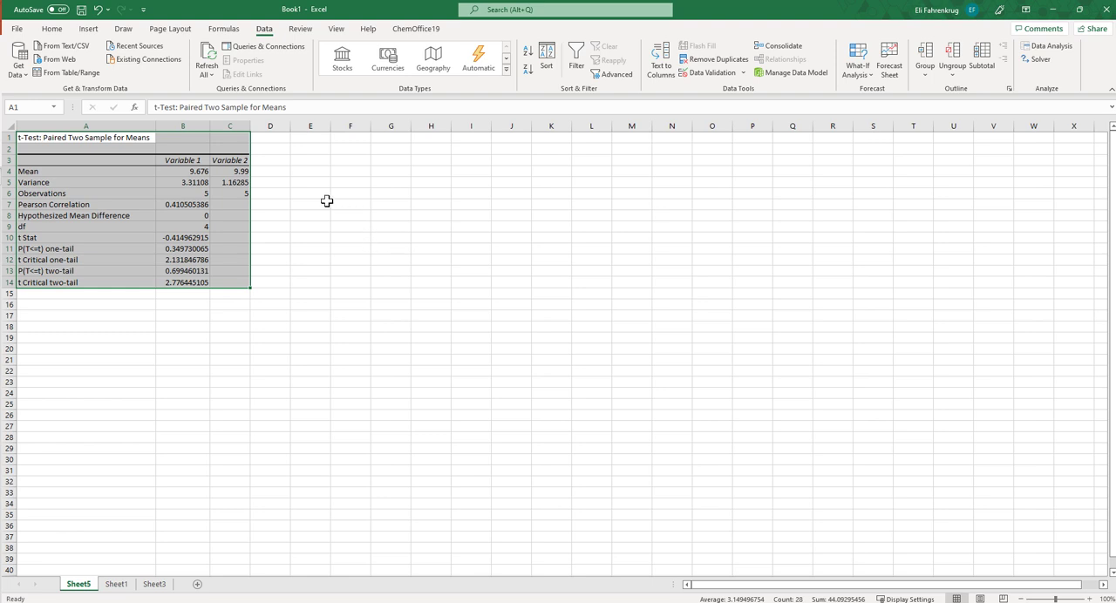
mouse_move(187, 158)
mouse_down()
mouse_move(183, 236)
mouse_move(185, 158)
mouse_up()
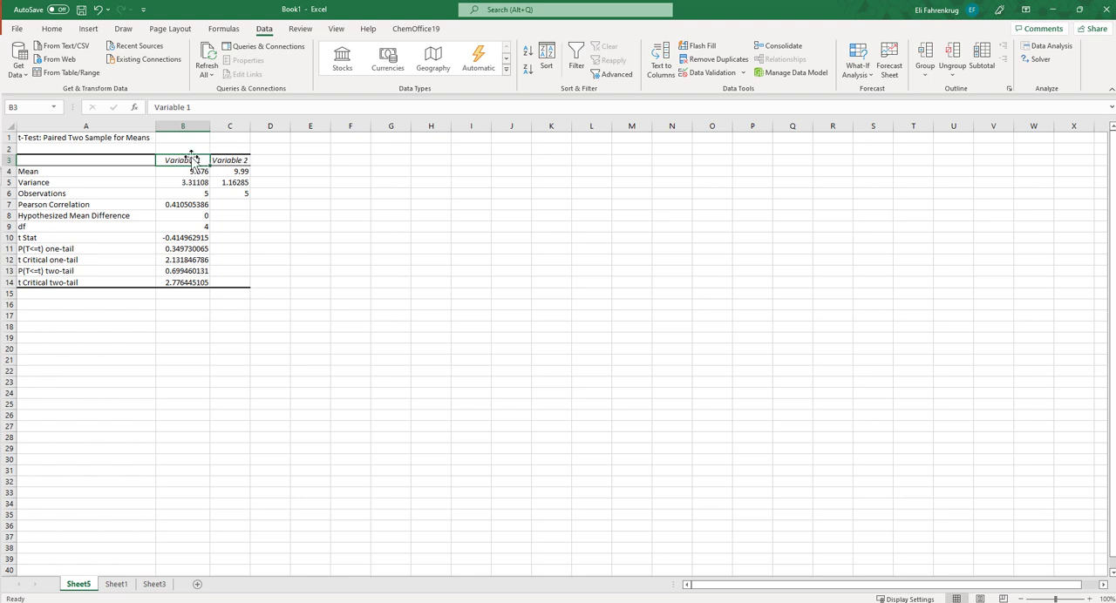
text(Lab)
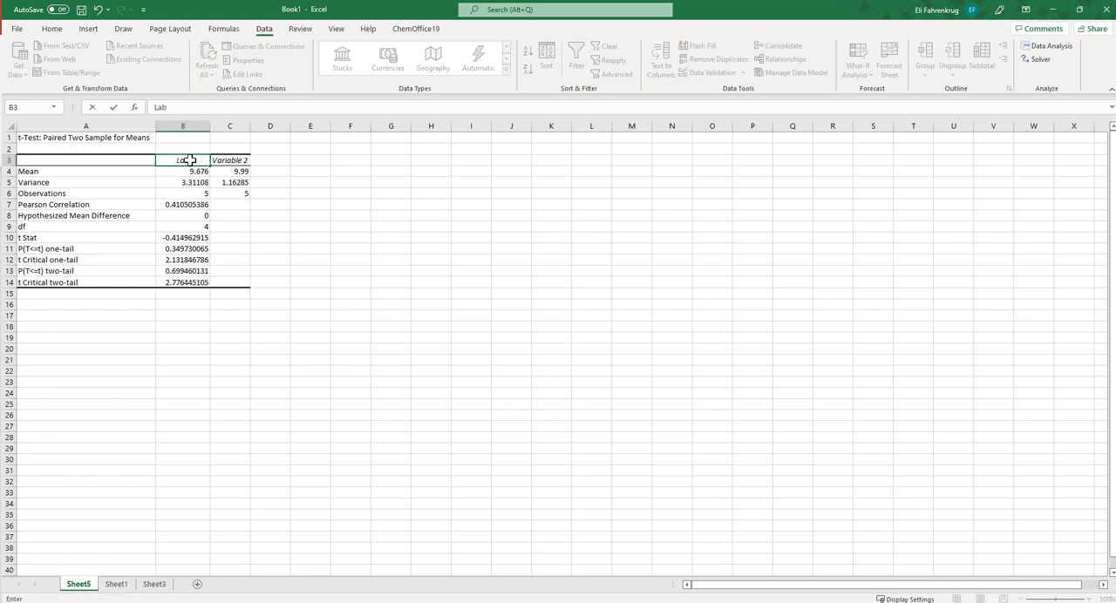
text( B)
key(Tab)
text(Lab C)
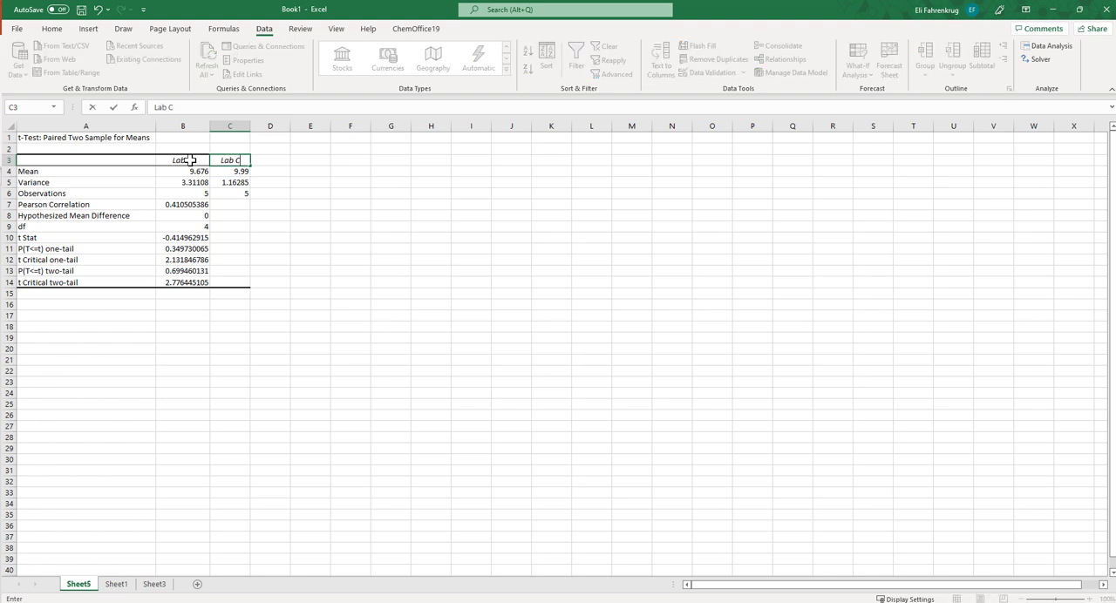
click(453, 224)
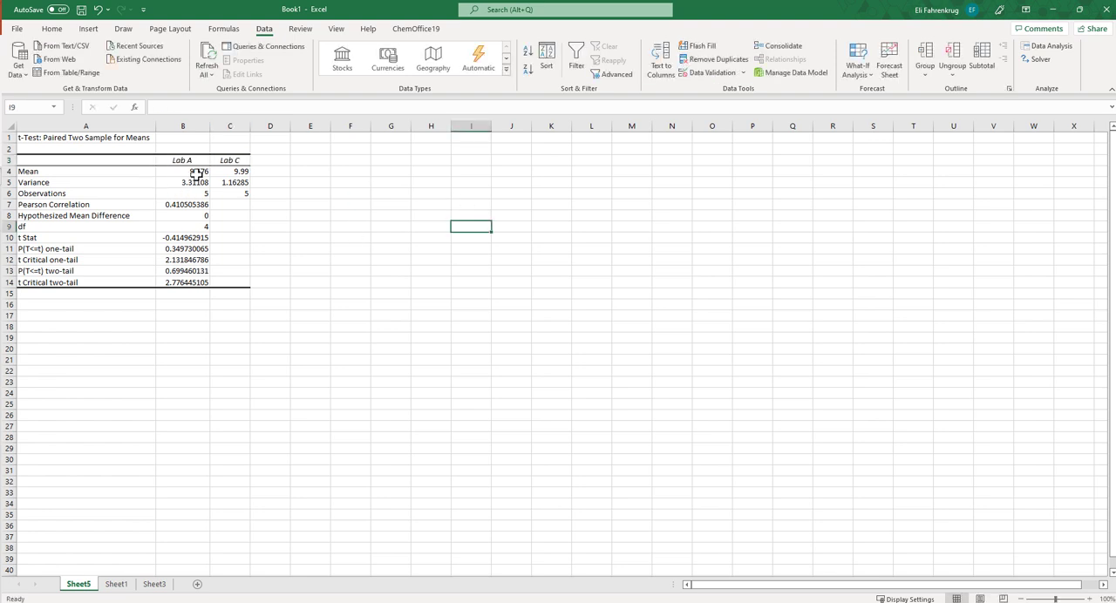
Examine the means, variances and observations of both labs, and compare the t Stat with the critical t values
click(196, 171)
drag(195, 171, 237, 196)
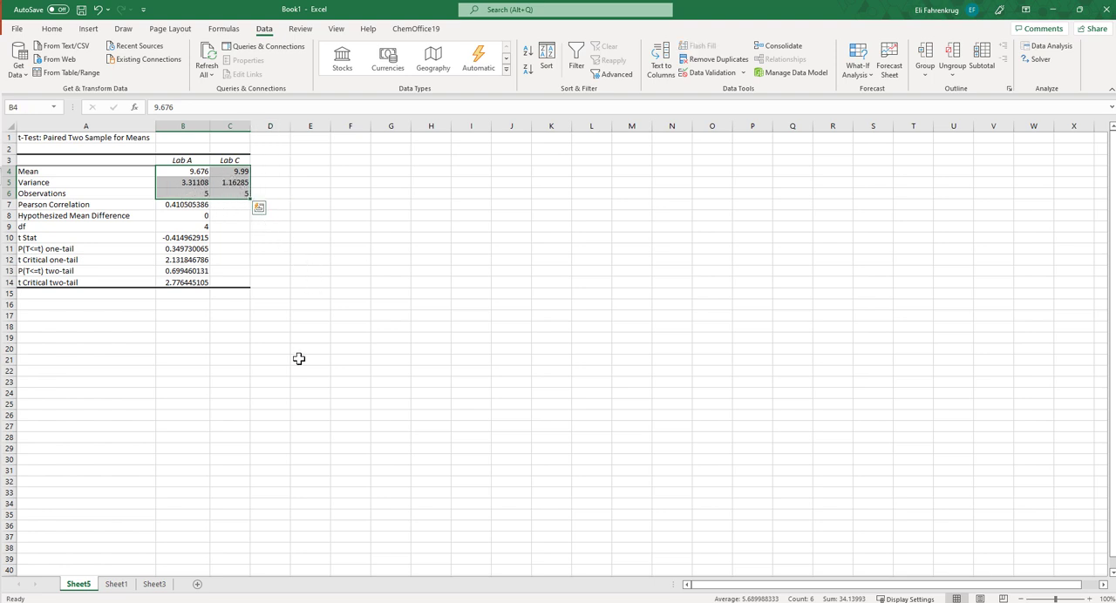
click(320, 295)
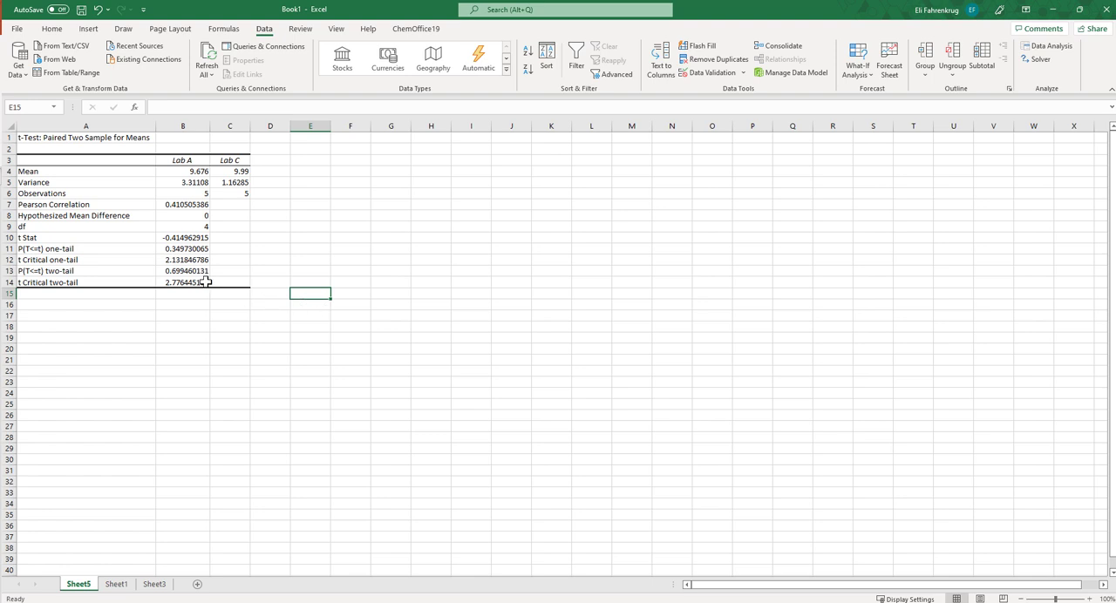
drag(42, 238, 191, 294)
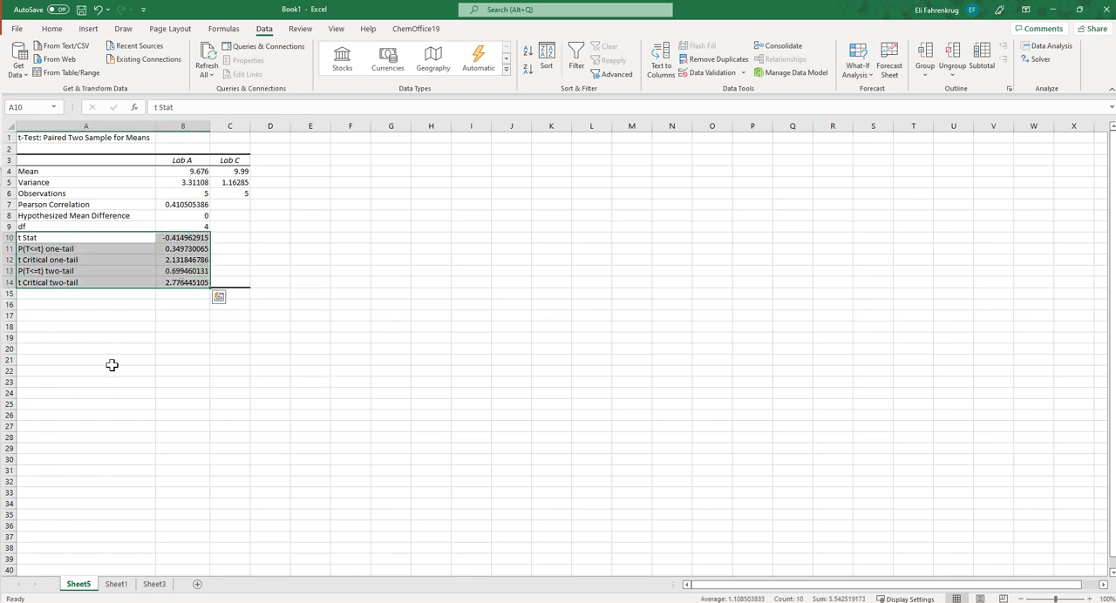
drag(112, 362, 96, 372)
click(40, 238)
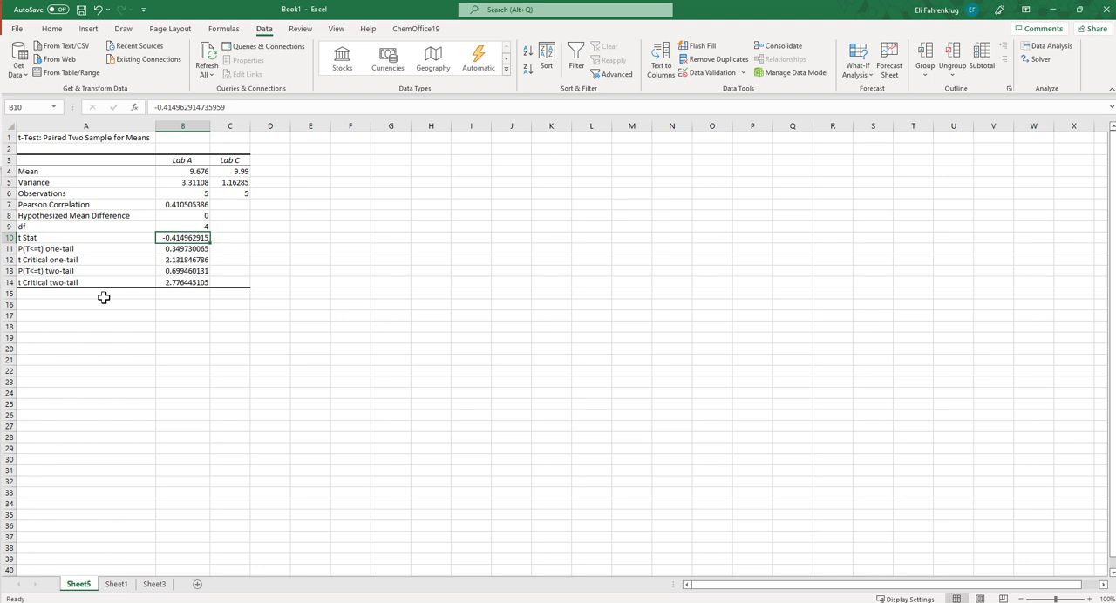
click(38, 283)
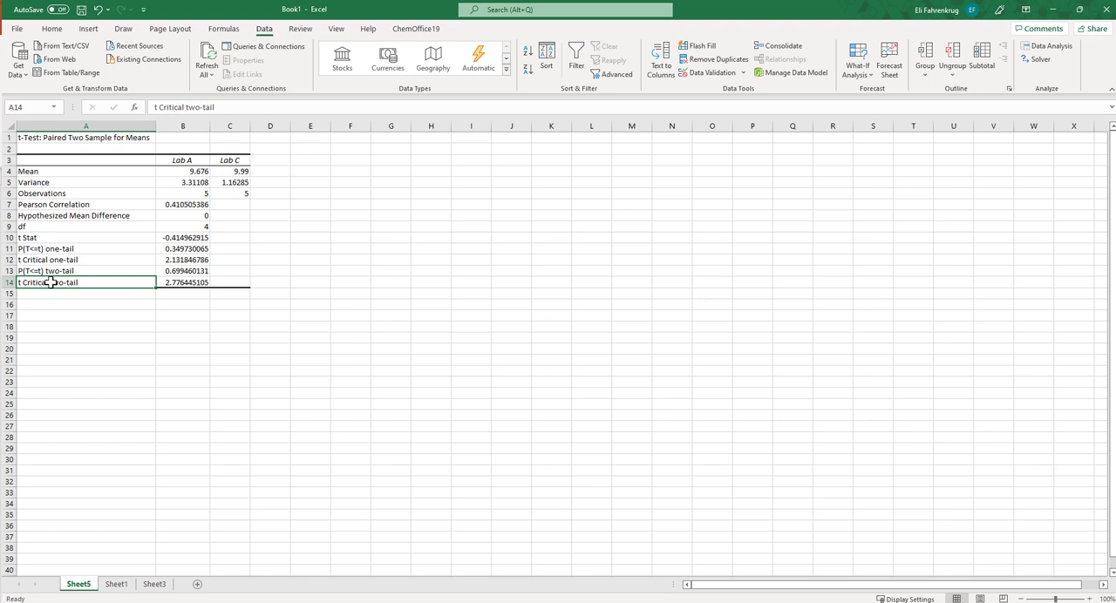
Highlight the t Critical two-tail value in B14 and the t Stat value in B10 in yellow
click(171, 283)
click(54, 29)
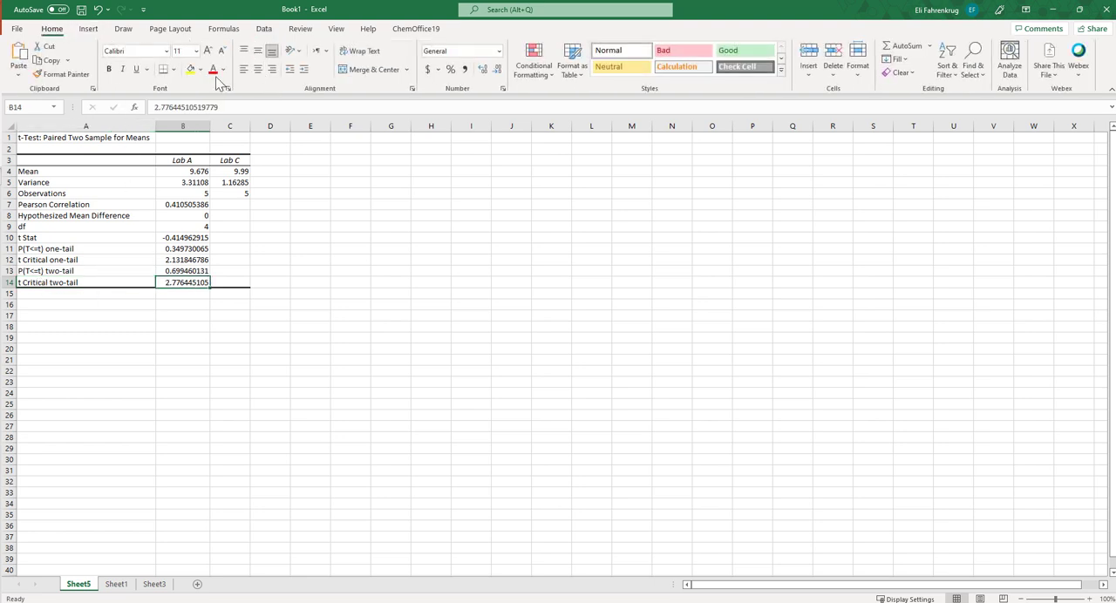
click(190, 70)
click(187, 238)
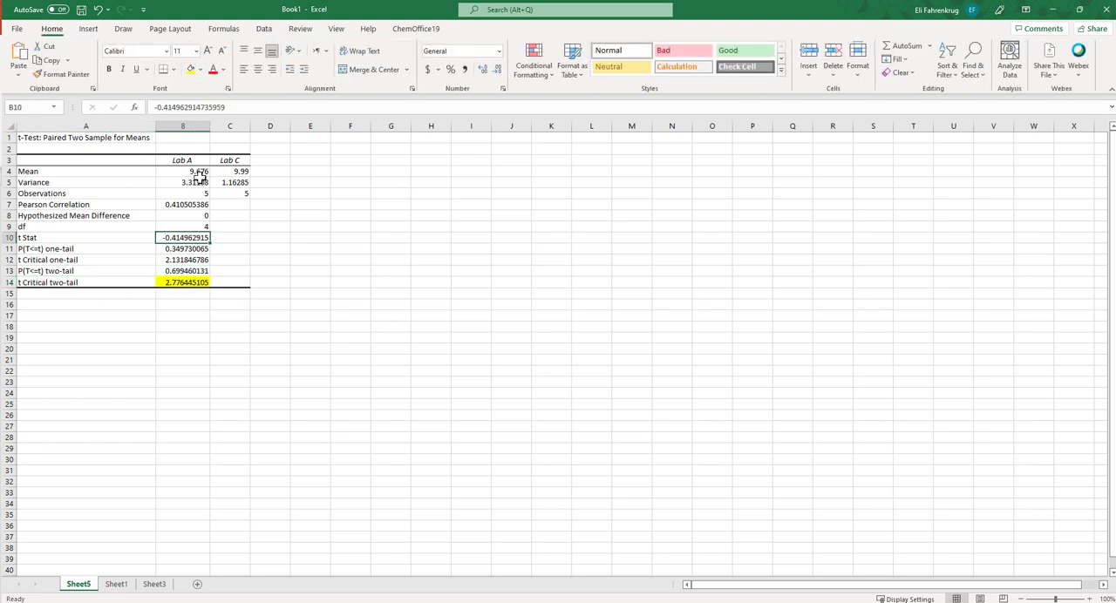
click(192, 71)
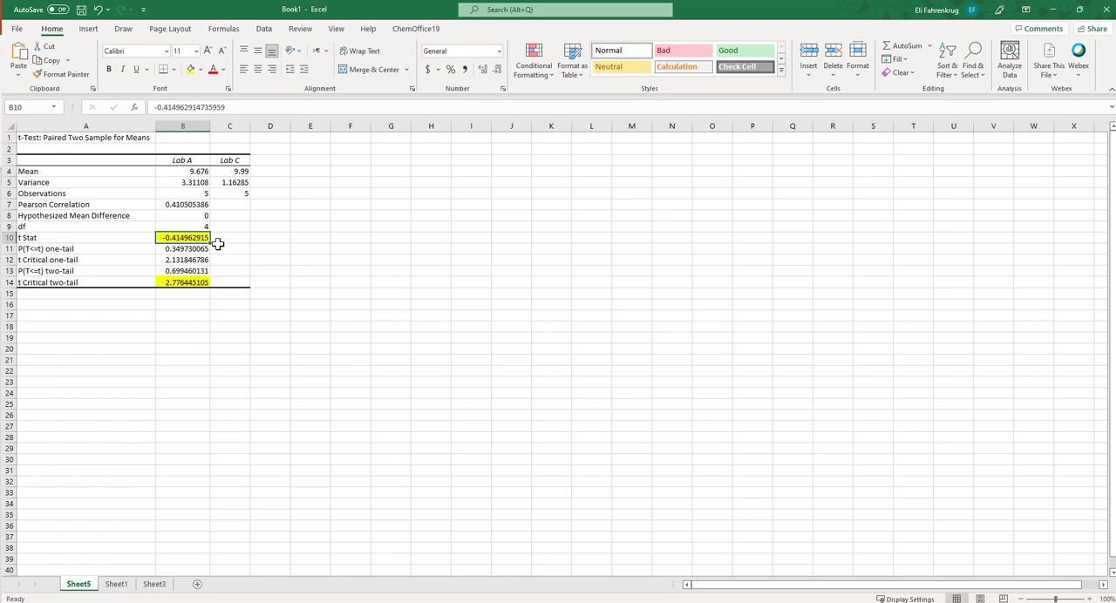
click(191, 171)
click(232, 173)
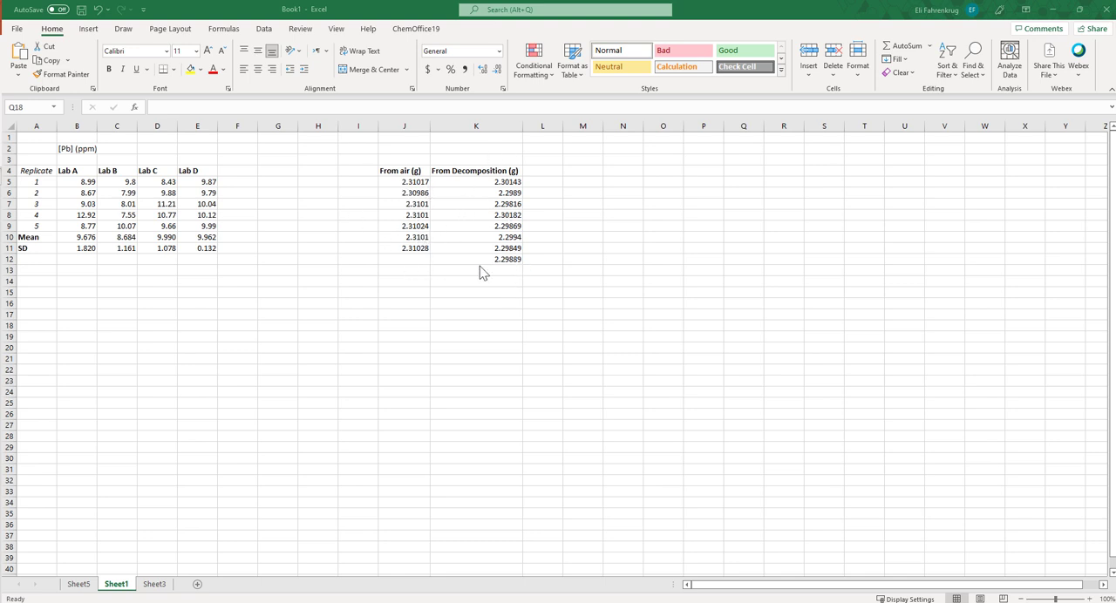
On Sheet1, label I14 as Mean and calculate the average of the From air values J5:J11 in J14
click(368, 284)
text(Mean)
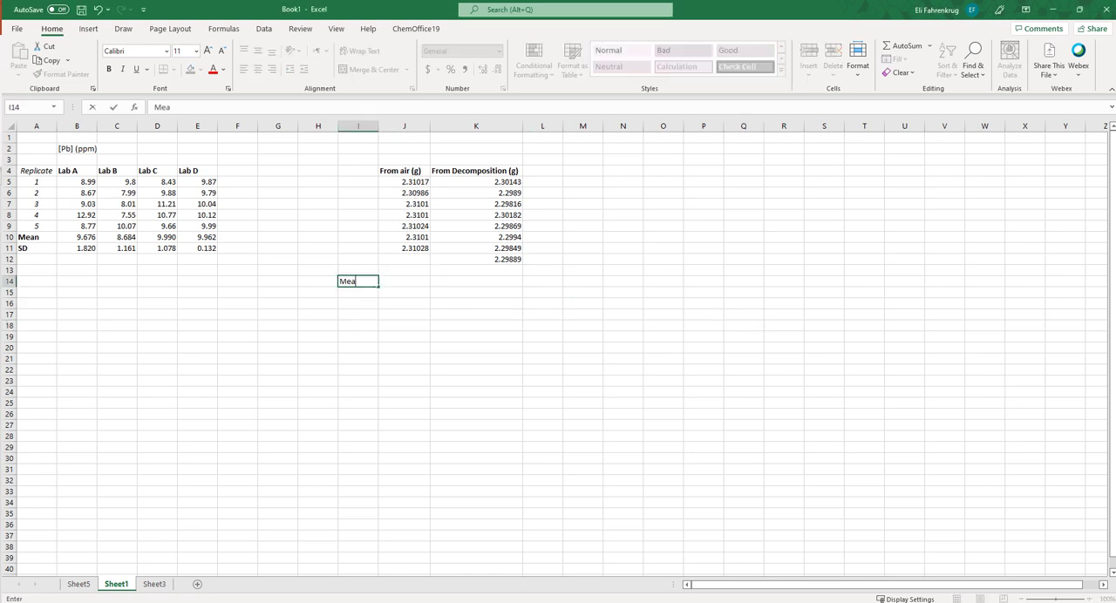
key(Tab)
text(=mean)
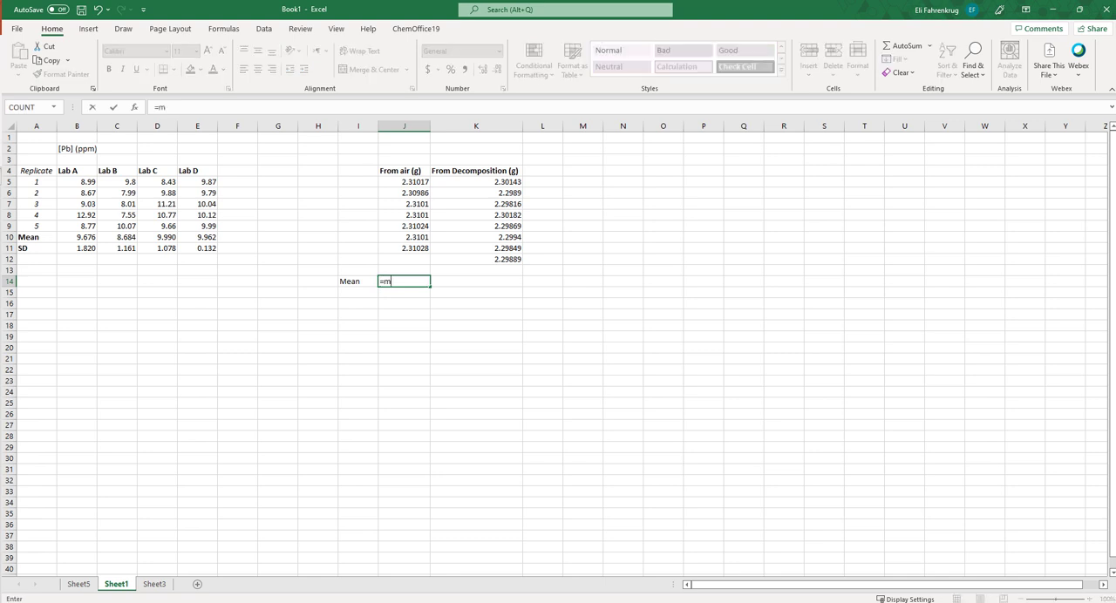
key(BackSpace)
key(BackSpace)
key(BackSpace)
key(BackSpace)
text(average()
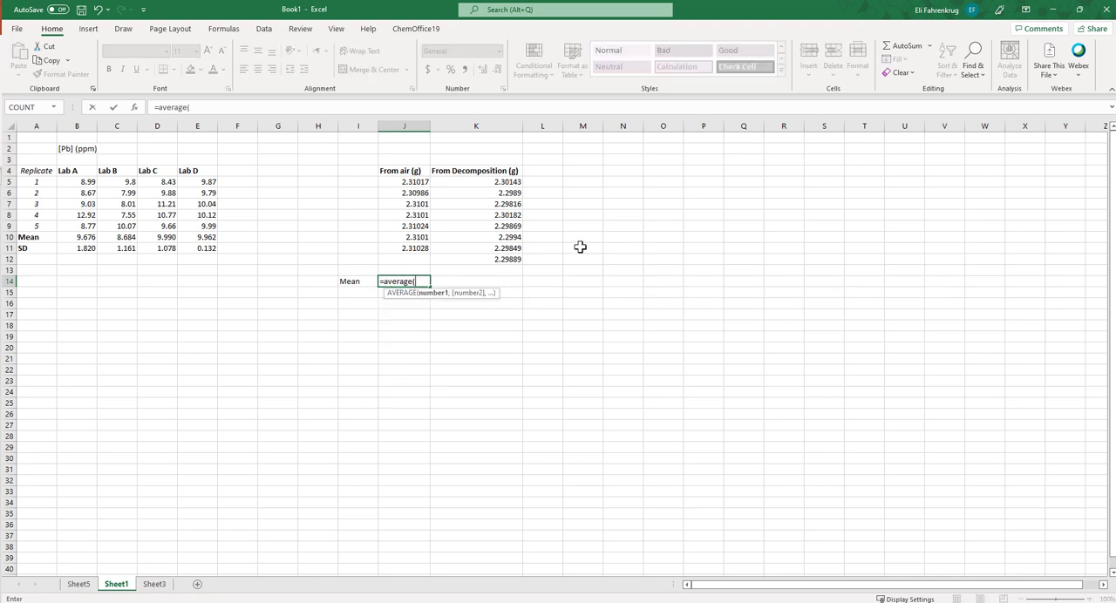
drag(415, 182, 407, 248)
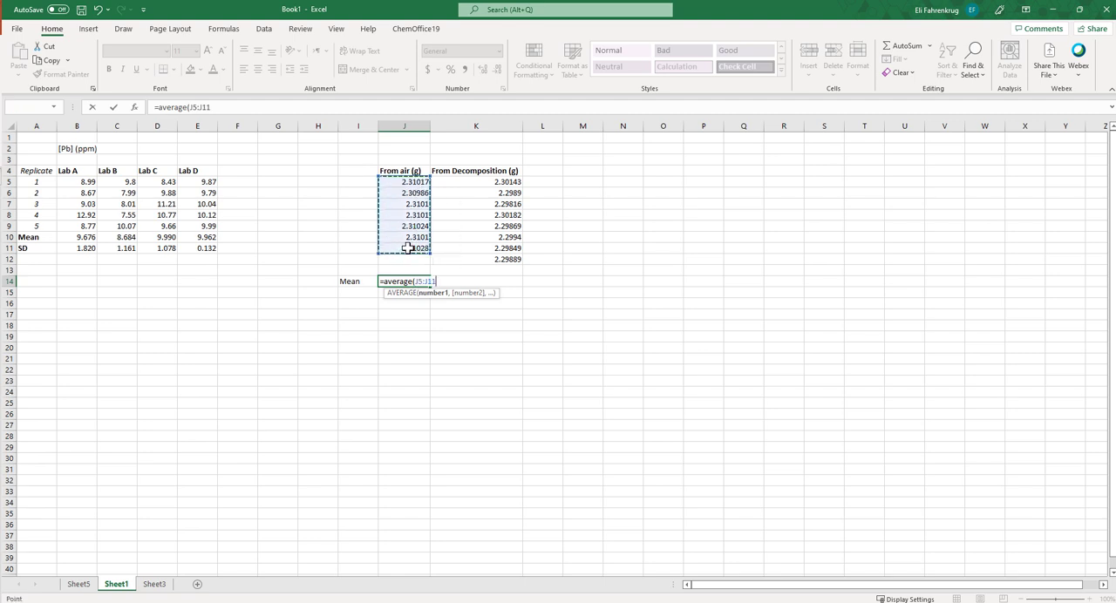
text())
key(Return)
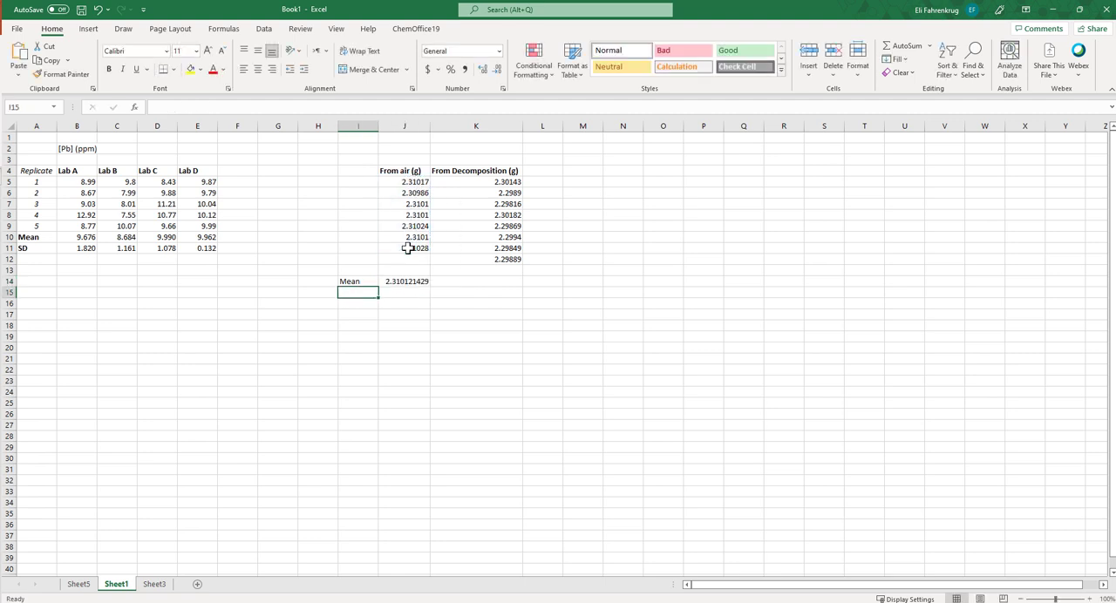
Copy the average formula to K14 and extend its range to K5:K12 to cover all From Decomposition values
click(417, 282)
drag(436, 288, 506, 288)
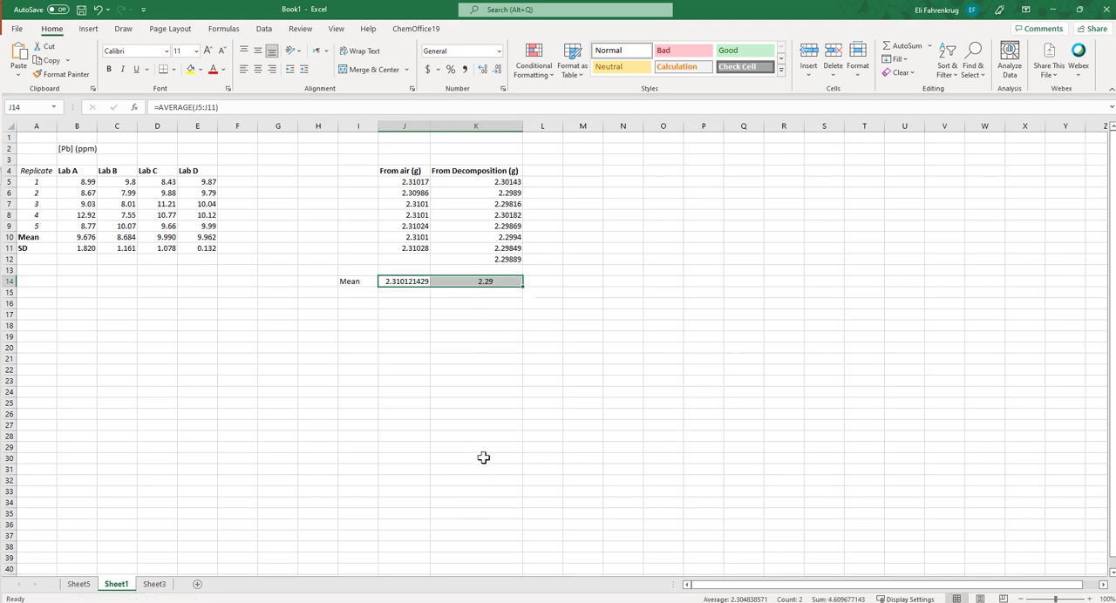
click(509, 285)
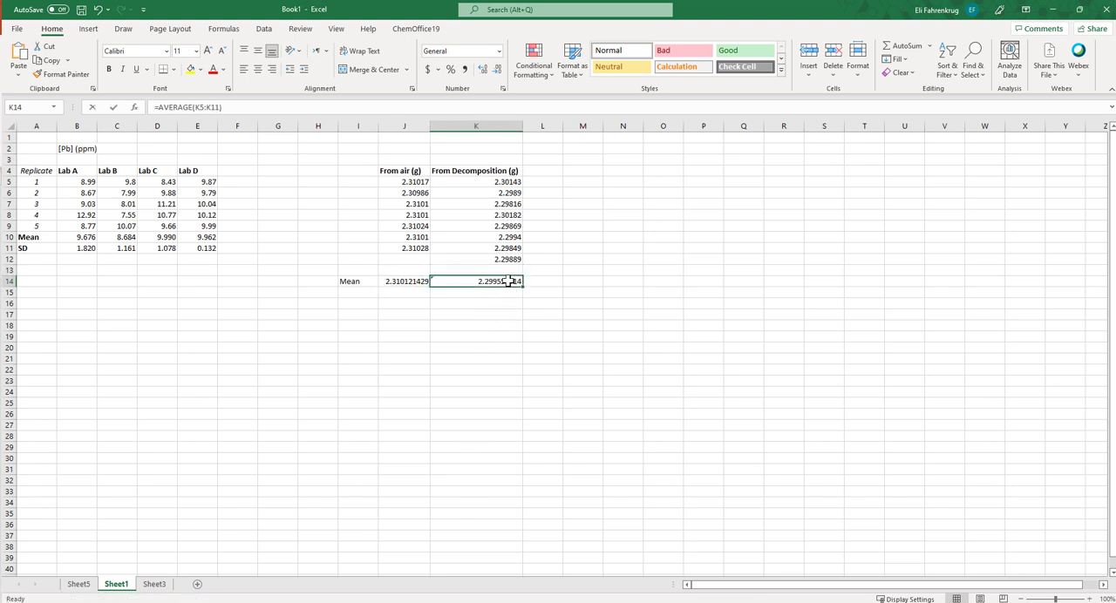
double_click(505, 285)
drag(522, 253, 518, 260)
key(Return)
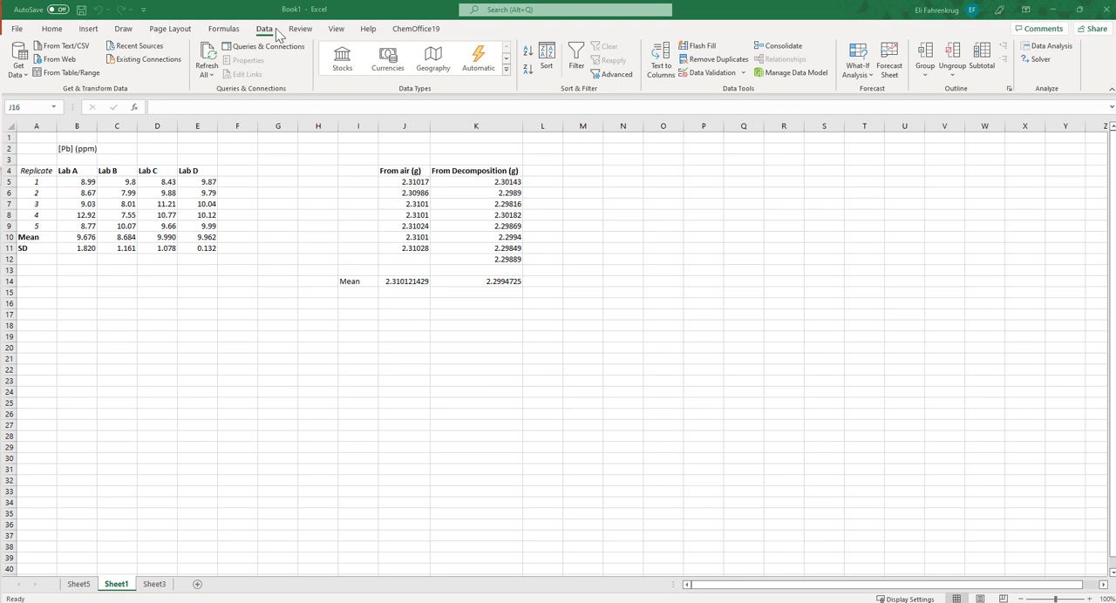
Run an F-Test Two-Sample for Variances on J5:J11 and K5:K12 with Labels enabled and alpha 0.05, output to a new worksheet
click(1049, 47)
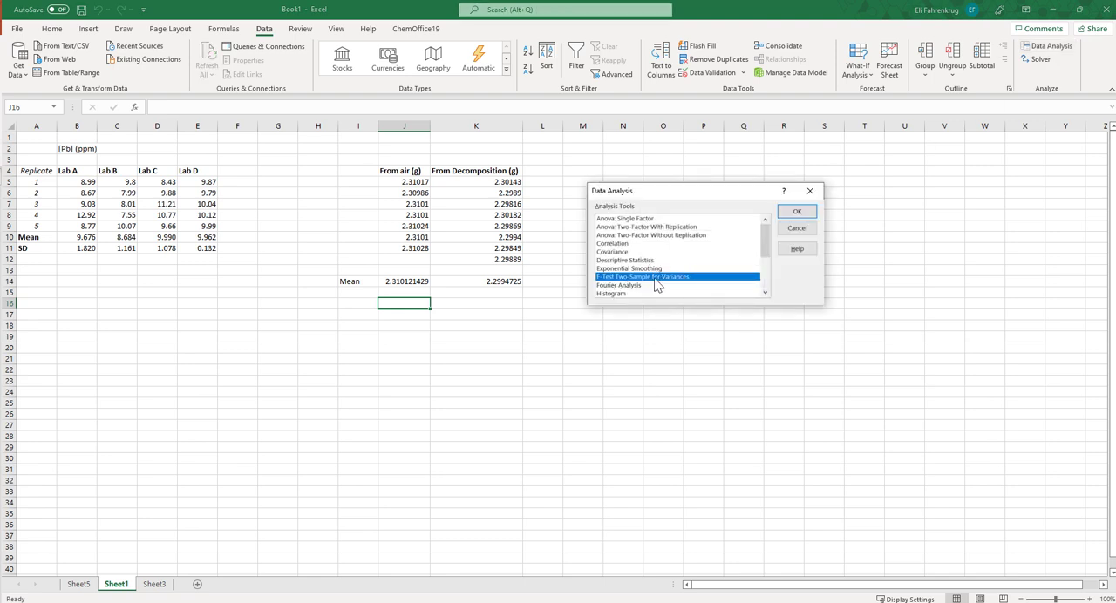
click(795, 211)
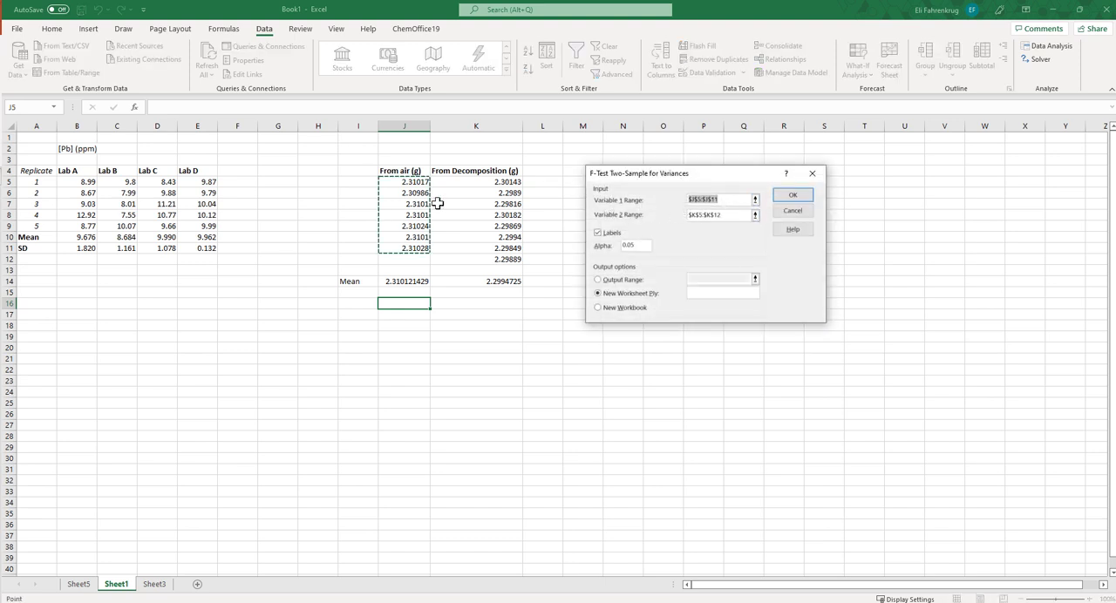
click(739, 216)
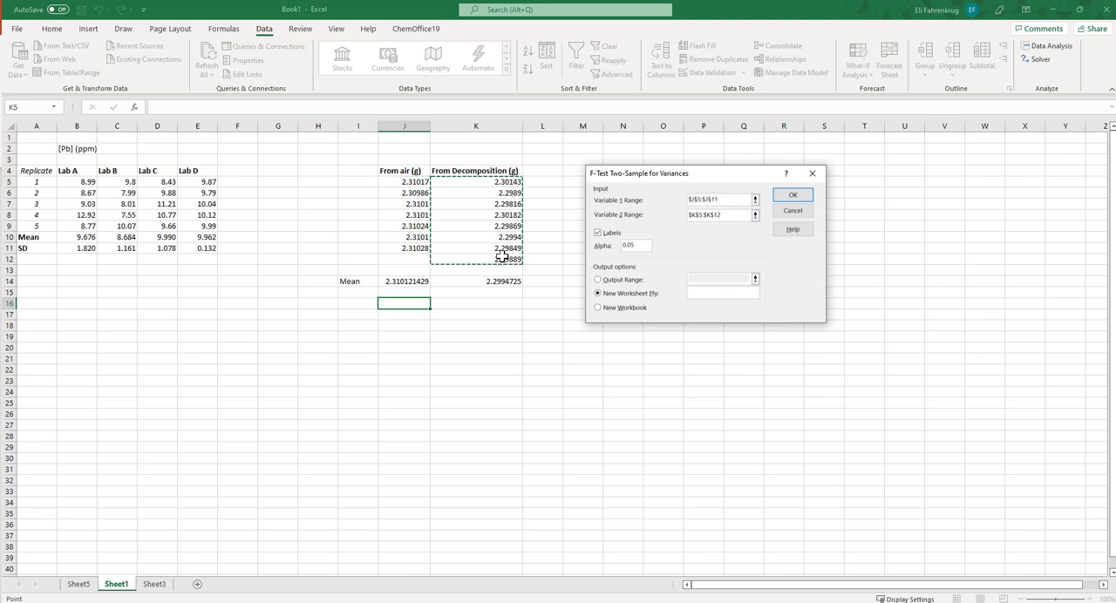
drag(645, 246, 621, 248)
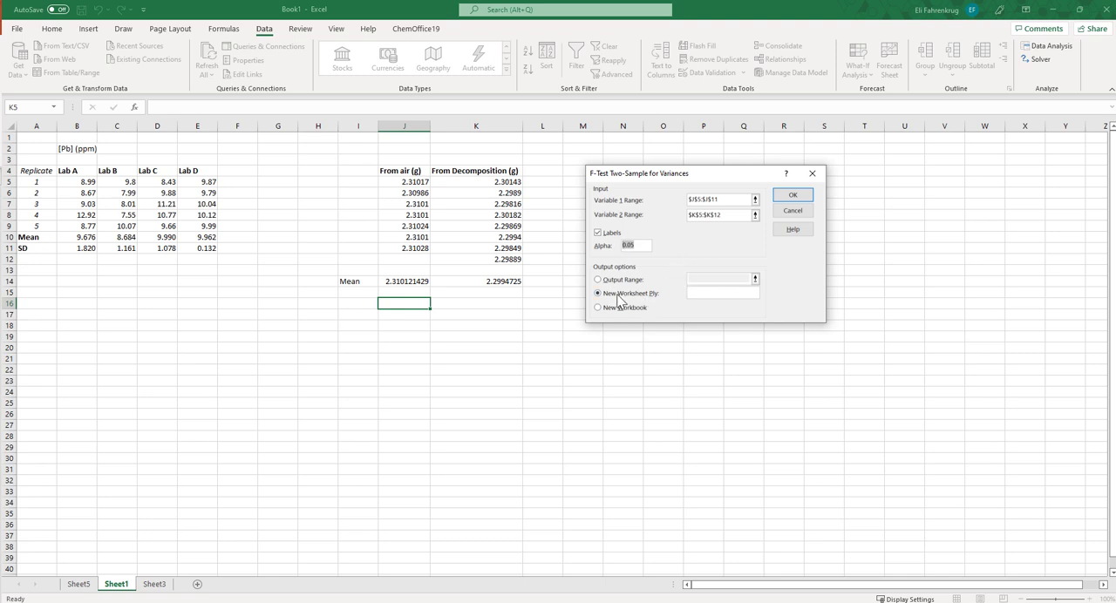
click(793, 196)
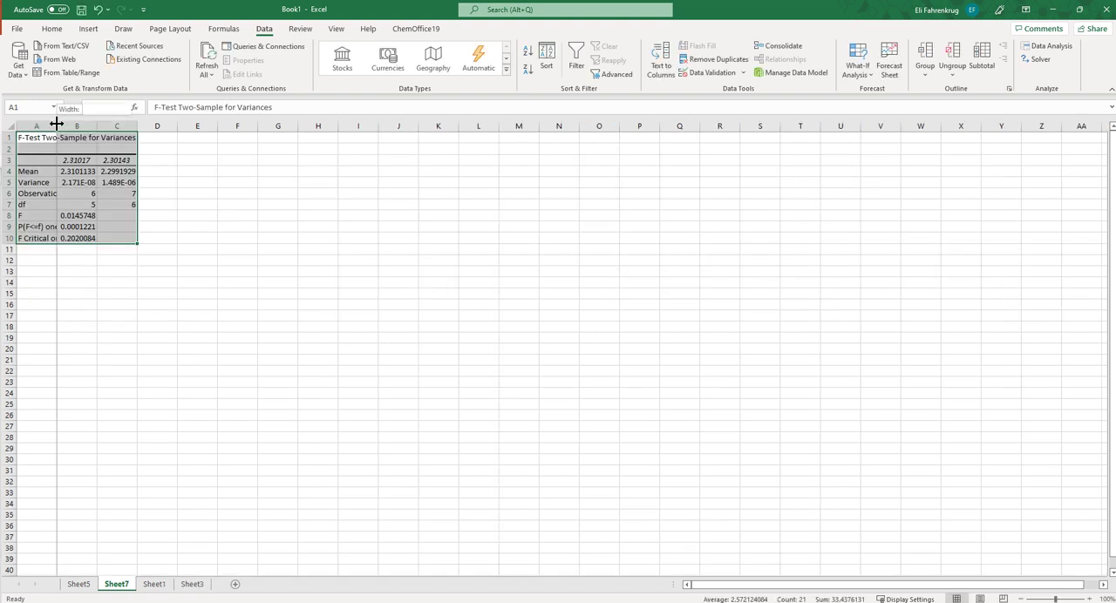
Widen columns A to C of the F-test output to fit their contents and check the column headings in row 3
drag(57, 126, 141, 126)
double_click(181, 126)
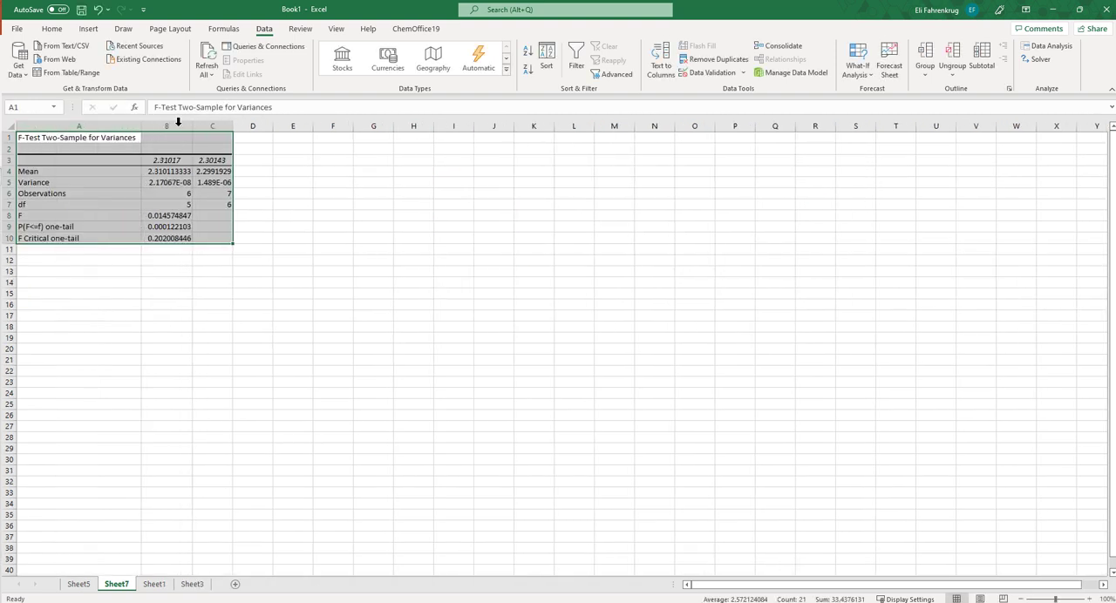
double_click(233, 126)
click(373, 300)
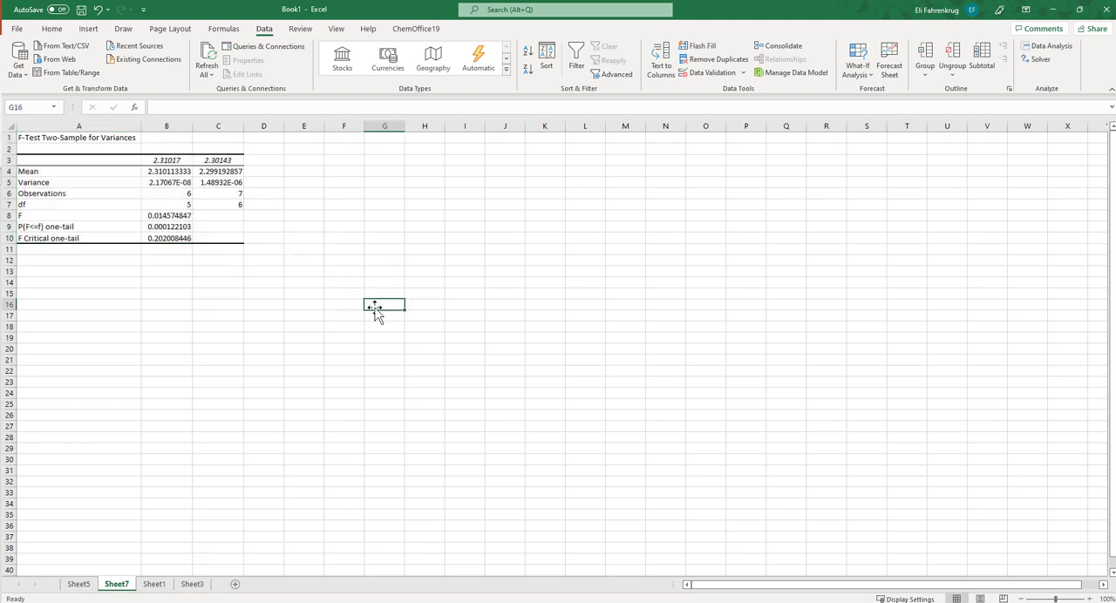
click(174, 160)
click(229, 161)
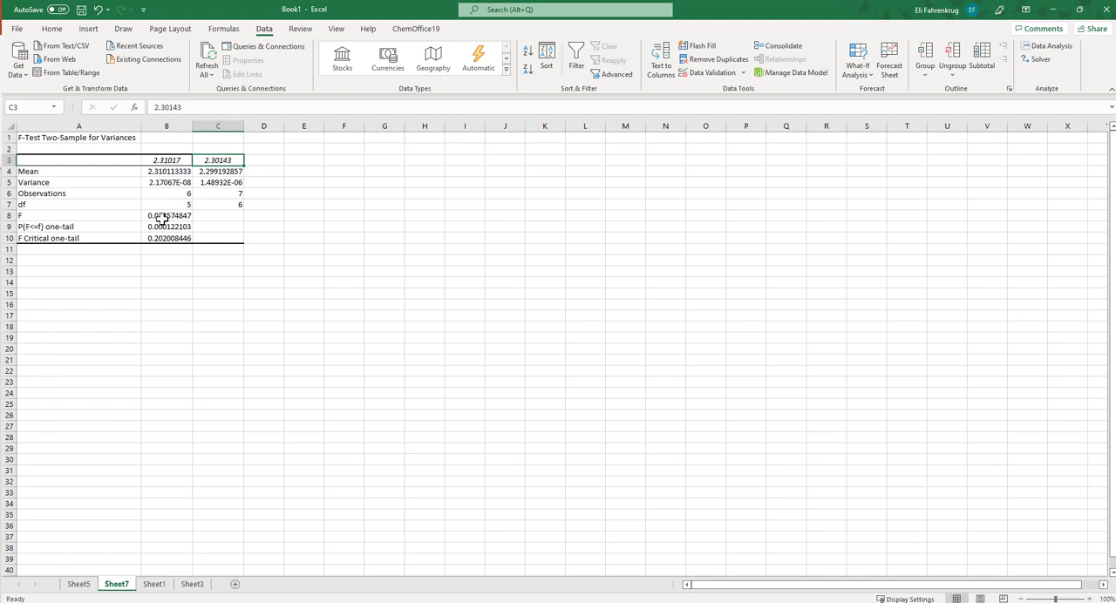
Highlight the F, P and F Critical rows A8:B10 in yellow and compare the F value with the critical value
drag(88, 220, 178, 240)
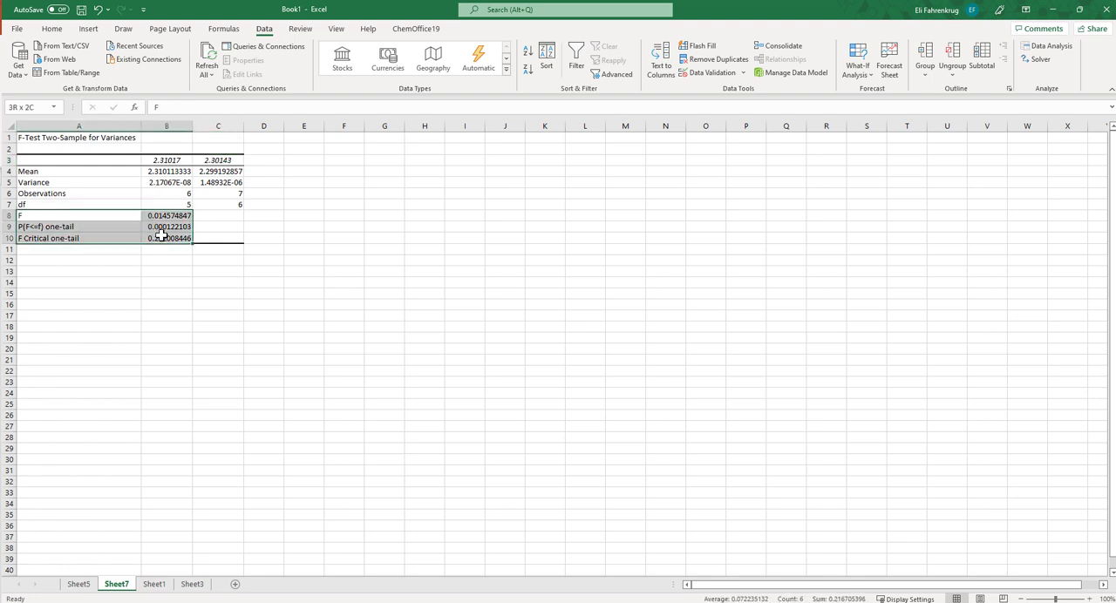
click(52, 28)
click(189, 70)
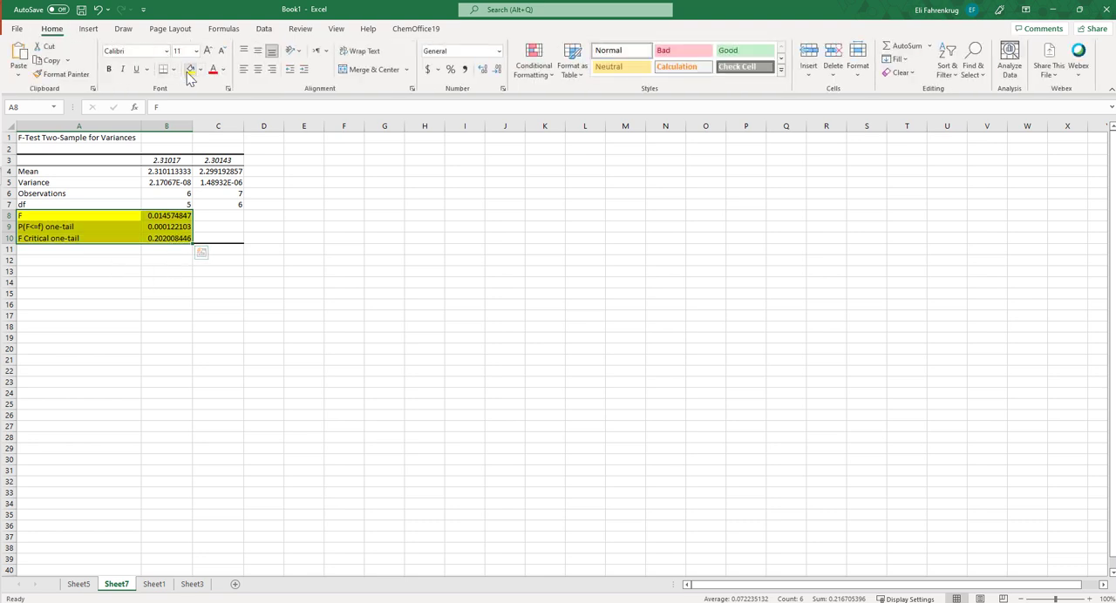
click(302, 335)
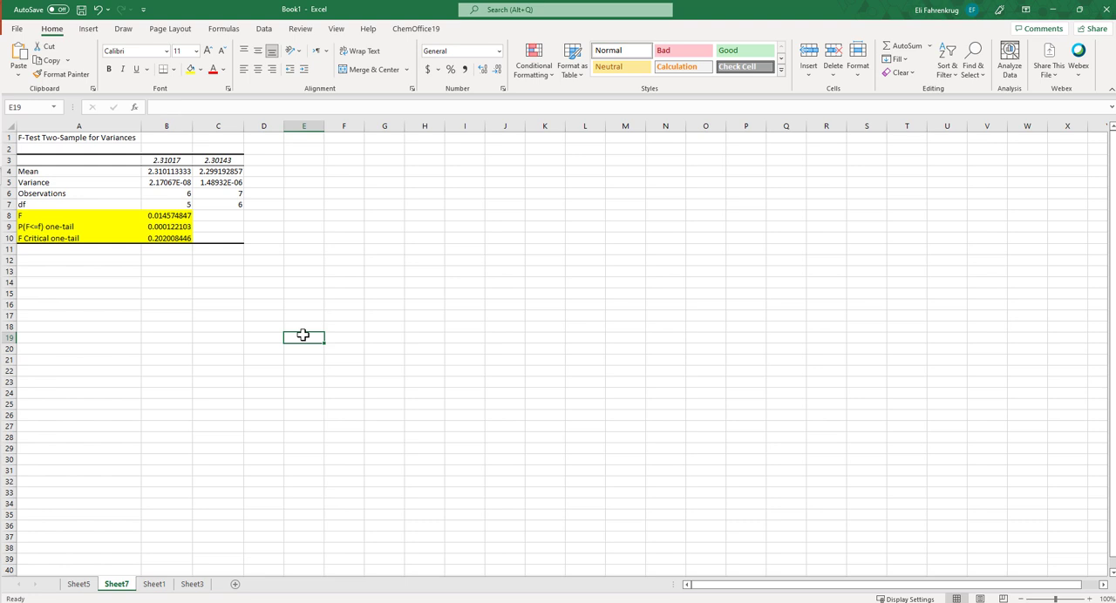
click(161, 216)
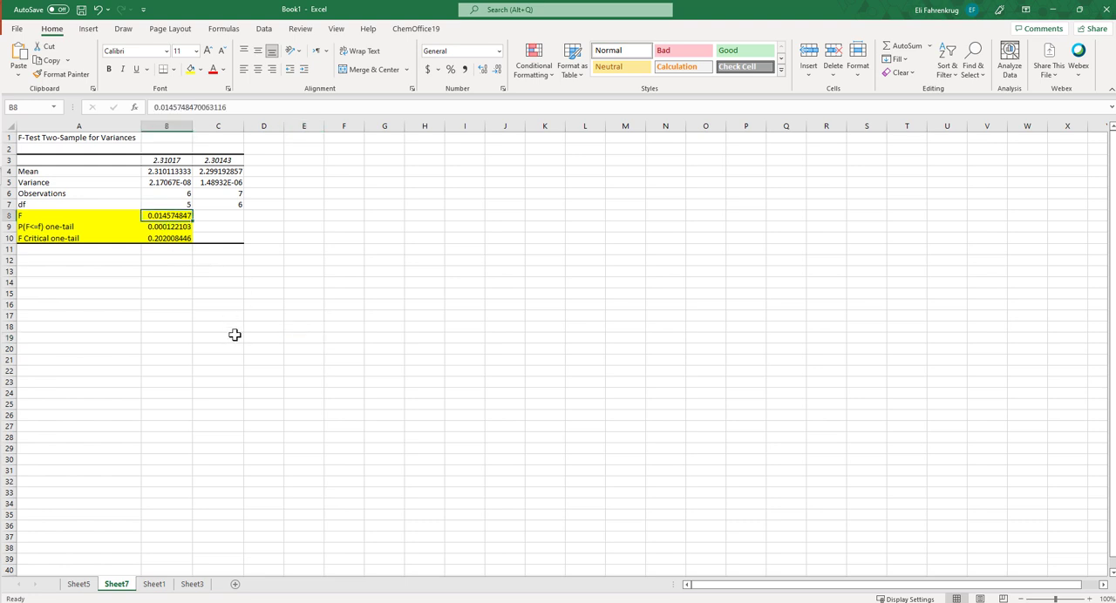
click(178, 238)
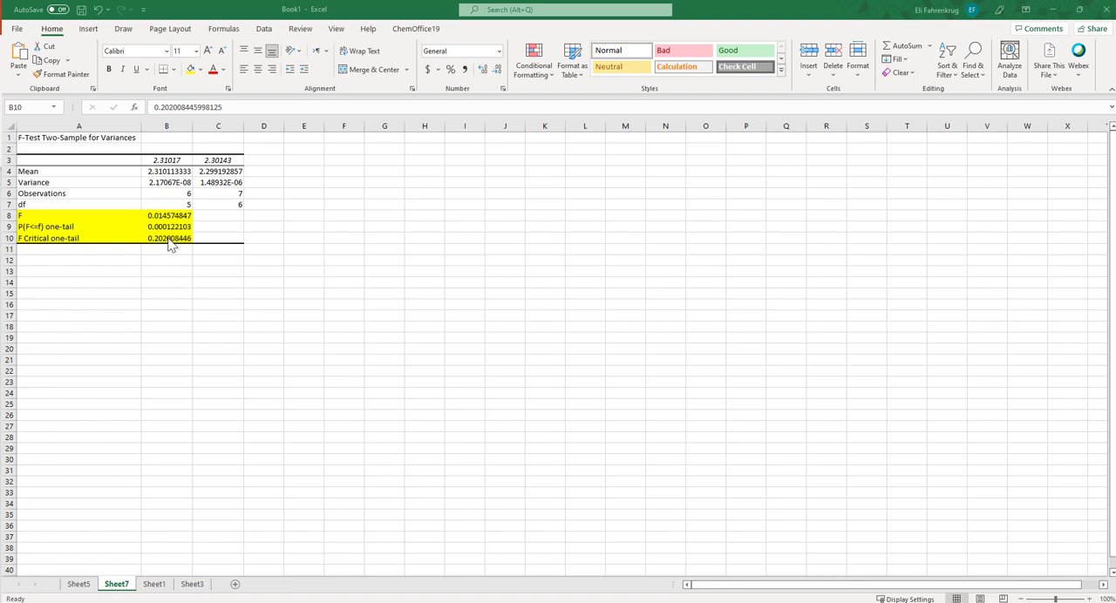
On Sheet1, start a t-Test: Two-Sample Assuming Equal Variances with the From air values J5:J11 as the Variable 1 range
click(80, 585)
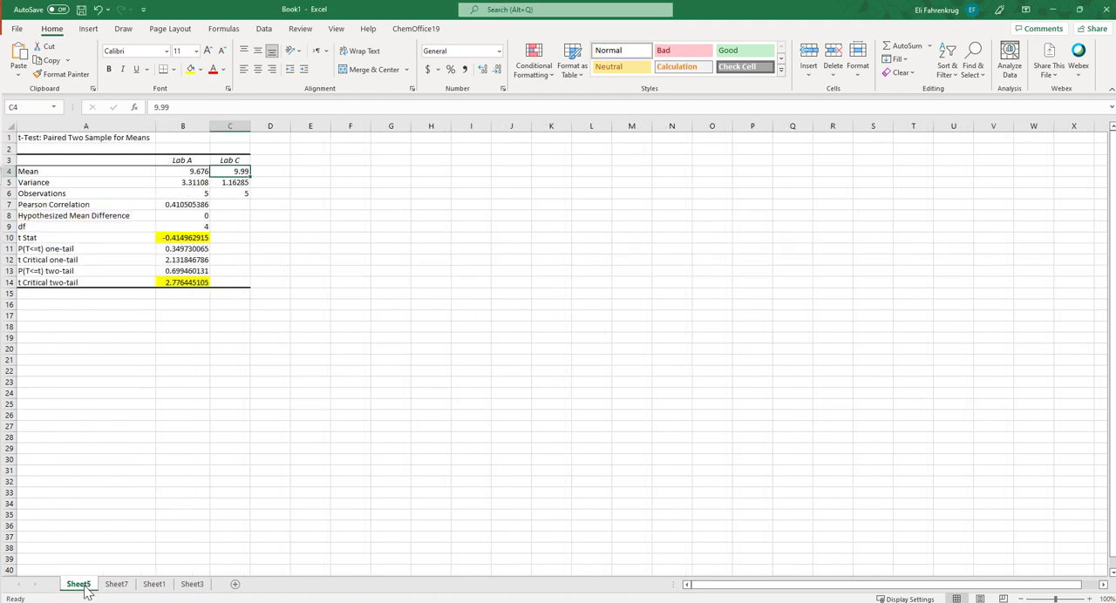
click(151, 588)
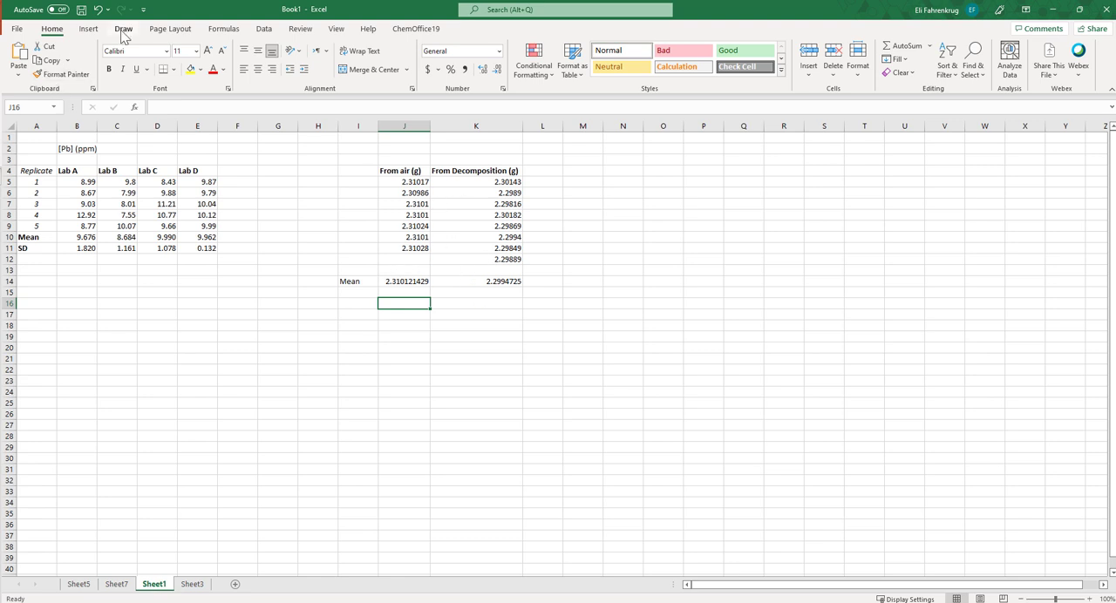
click(264, 29)
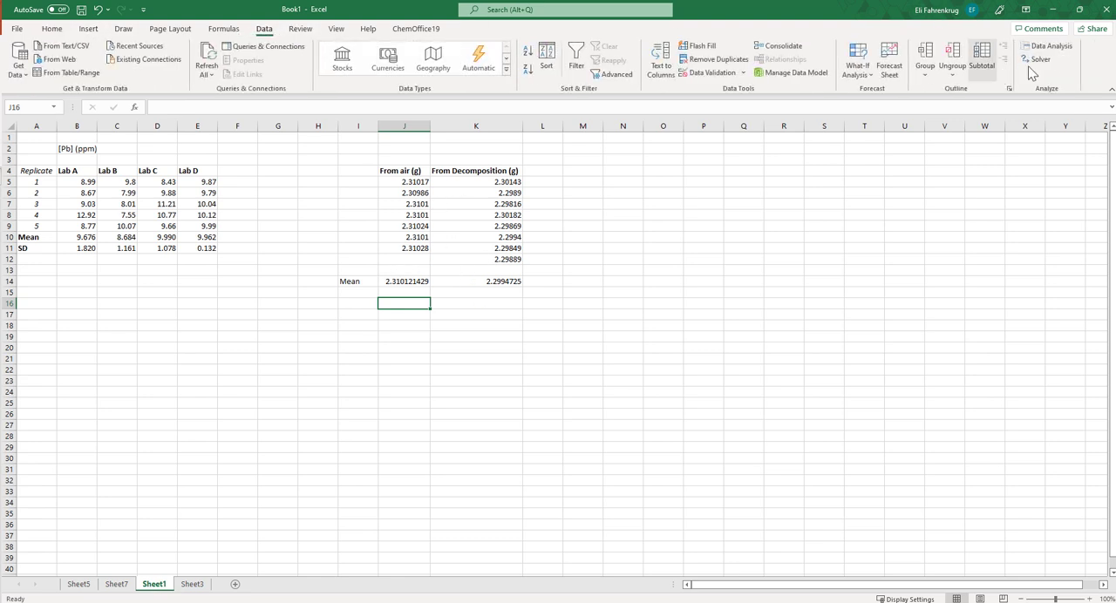
click(1053, 49)
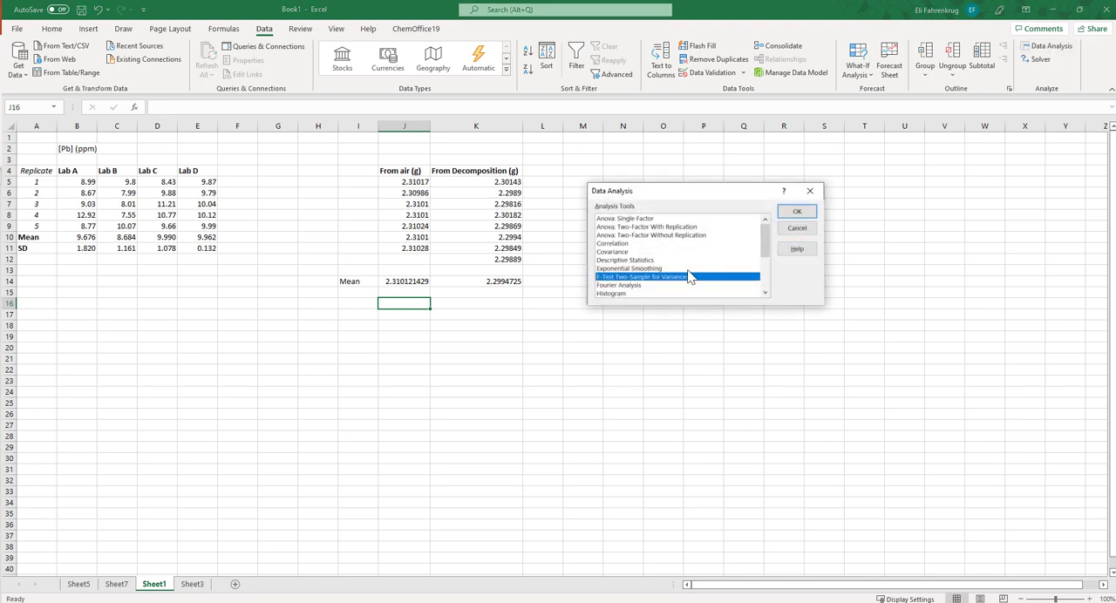
scroll(680, 284, down, 3)
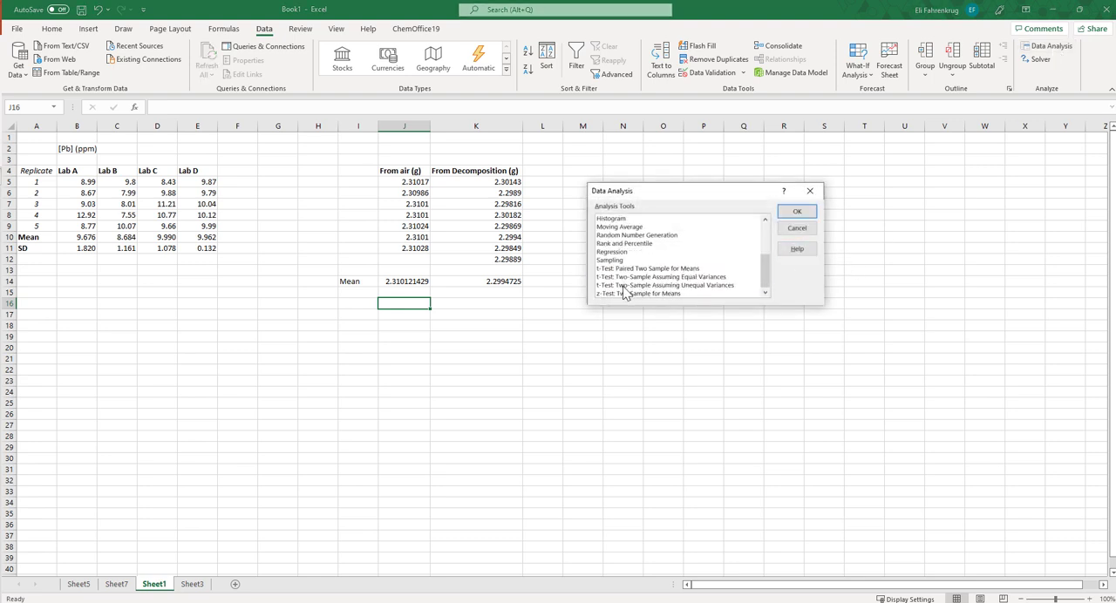
click(647, 279)
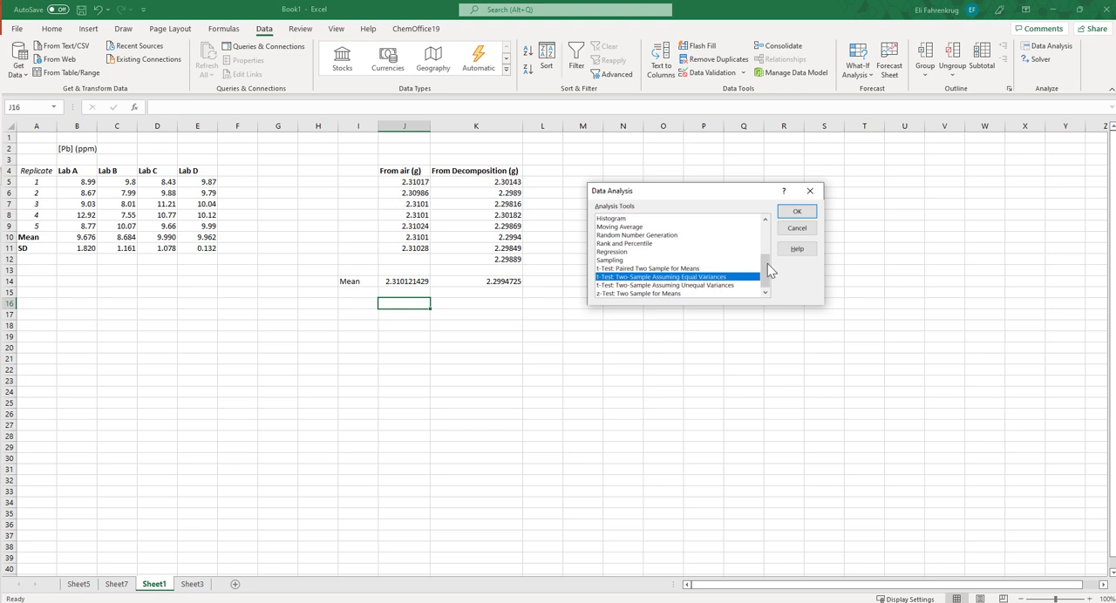
click(795, 213)
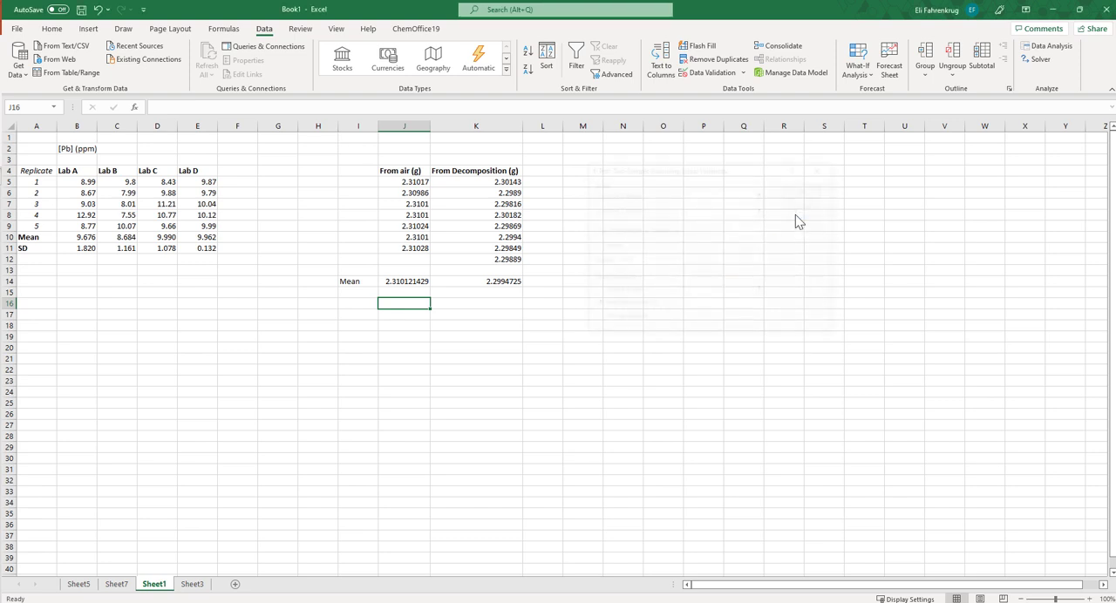
click(758, 194)
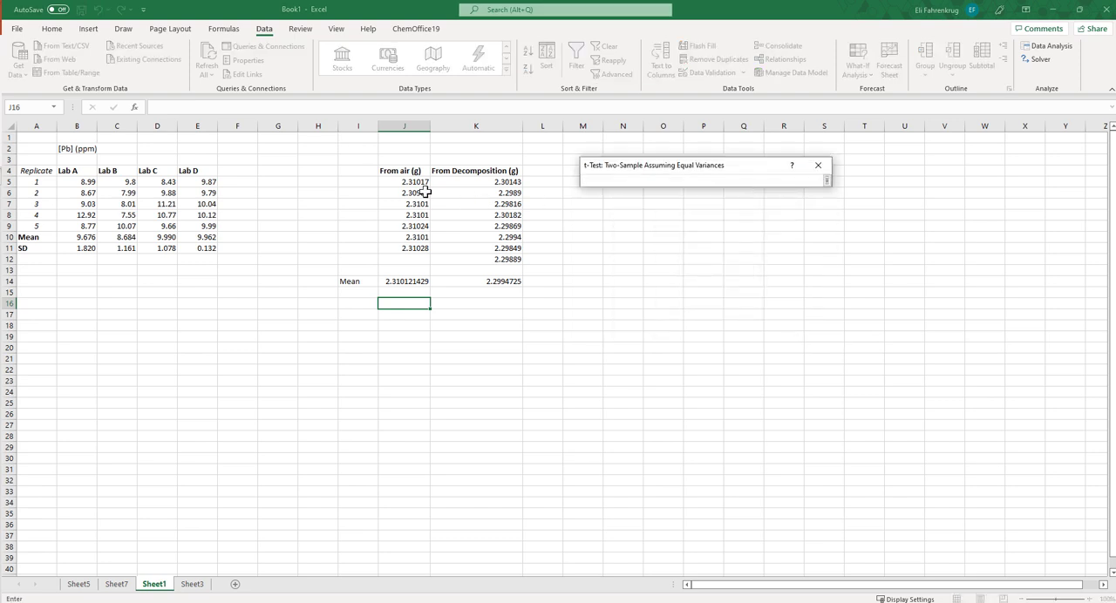
drag(422, 181, 404, 249)
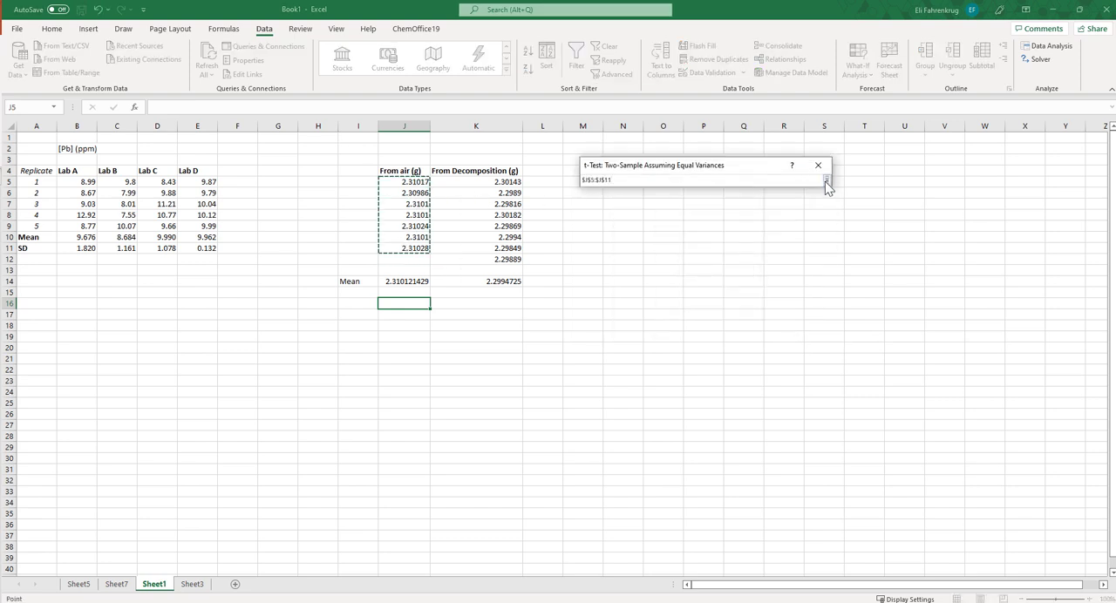
click(827, 181)
Set the From Decomposition values K5:K12 as the Variable 2 range and run the t-test with output to a new worksheet
click(758, 206)
drag(506, 181, 504, 258)
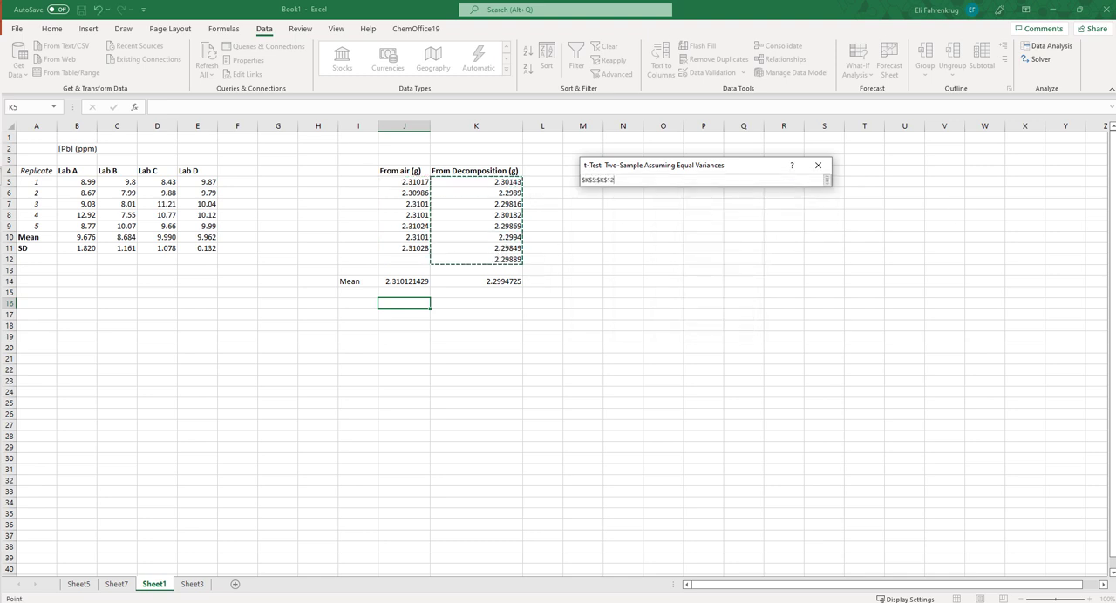
key(Return)
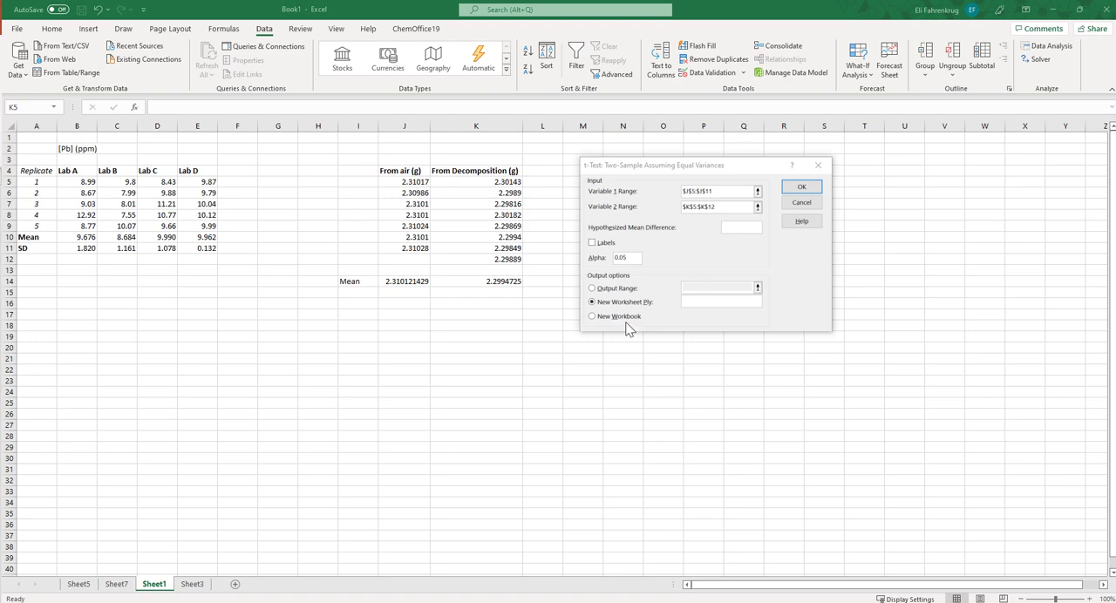
click(801, 189)
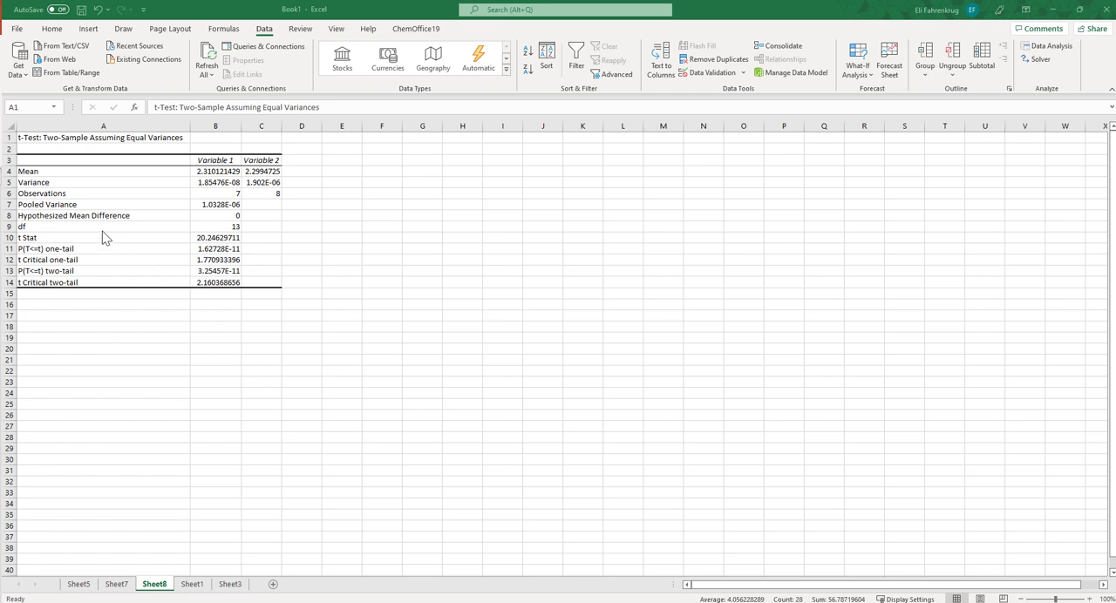
Highlight the t Stat through t Critical two-tail rows A10:B14 of the new t-test output in yellow
key(ctrl+a)
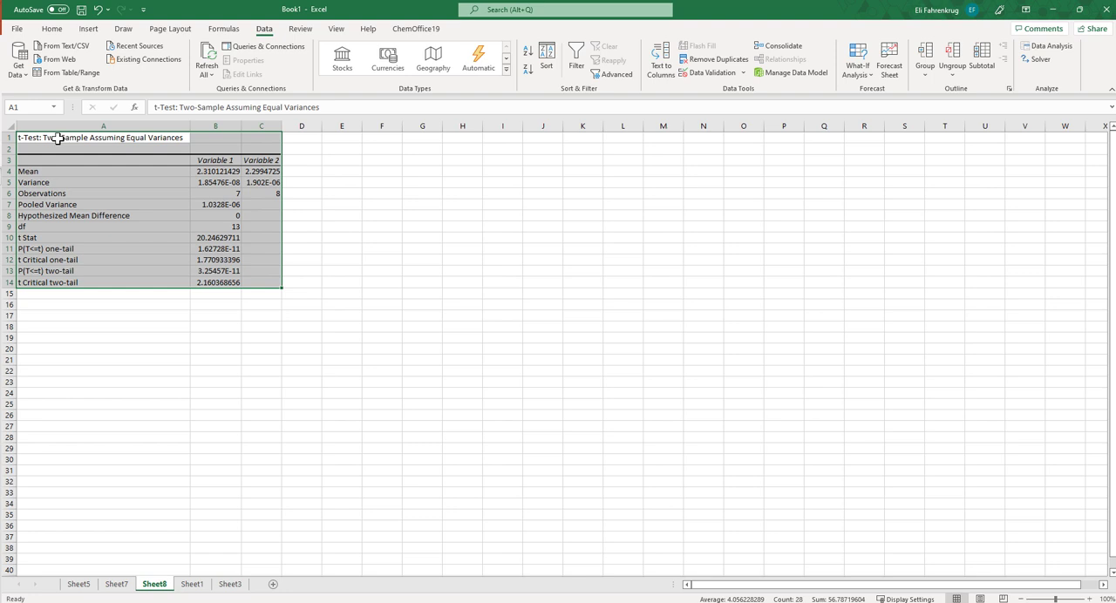
click(270, 352)
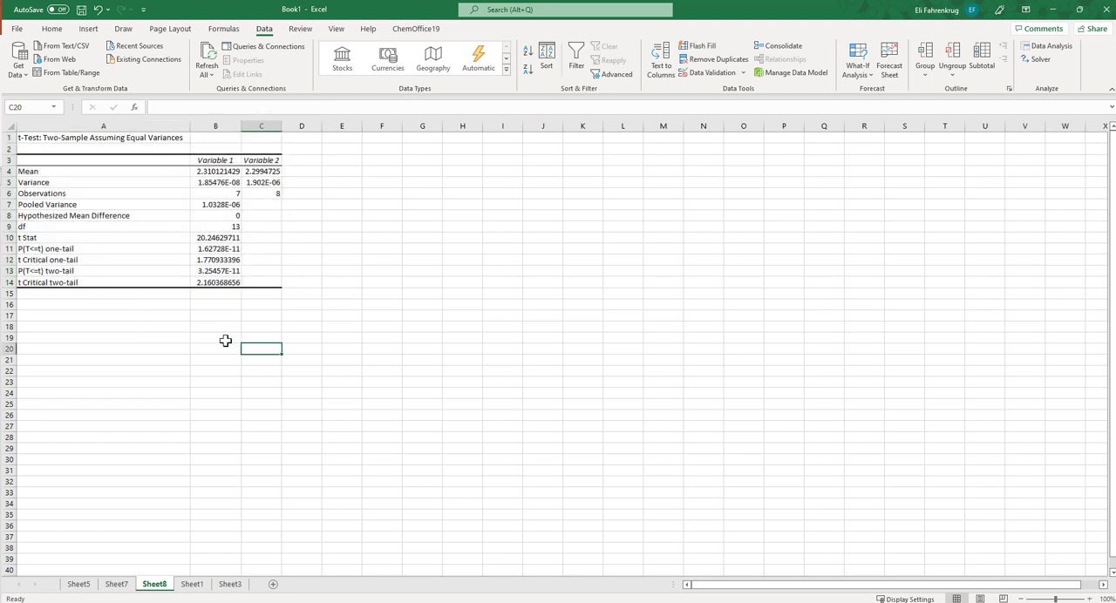
drag(49, 252, 222, 281)
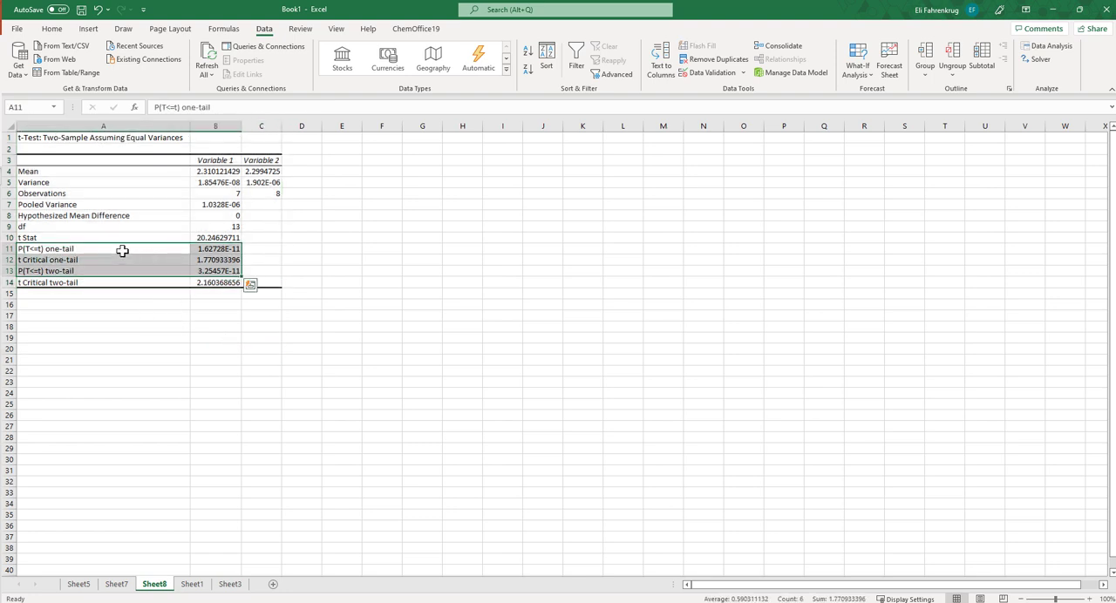
drag(75, 238, 222, 281)
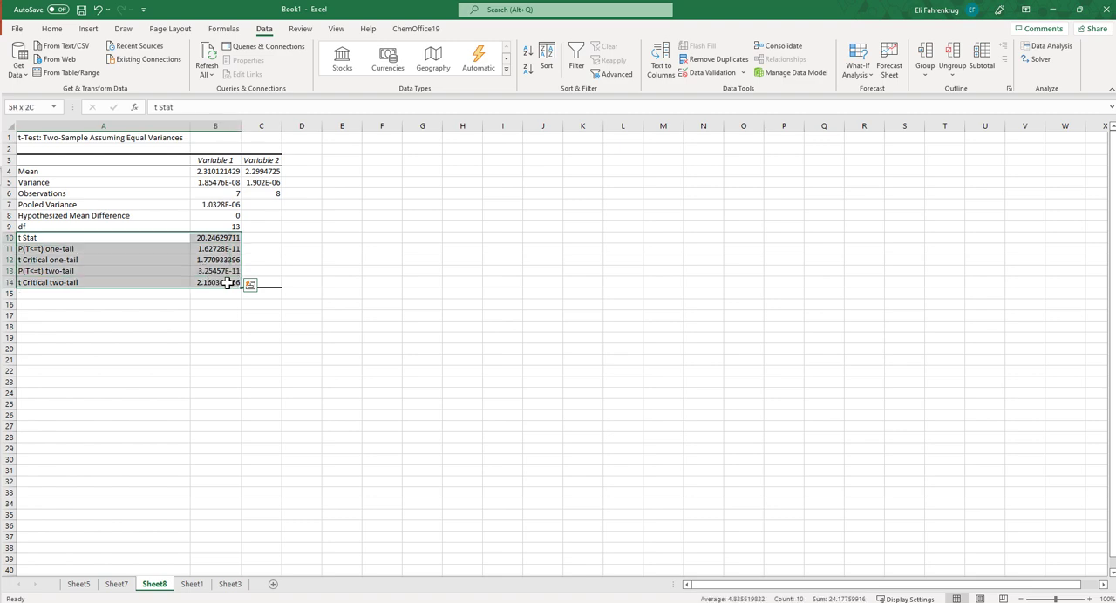
click(51, 28)
click(191, 70)
click(320, 374)
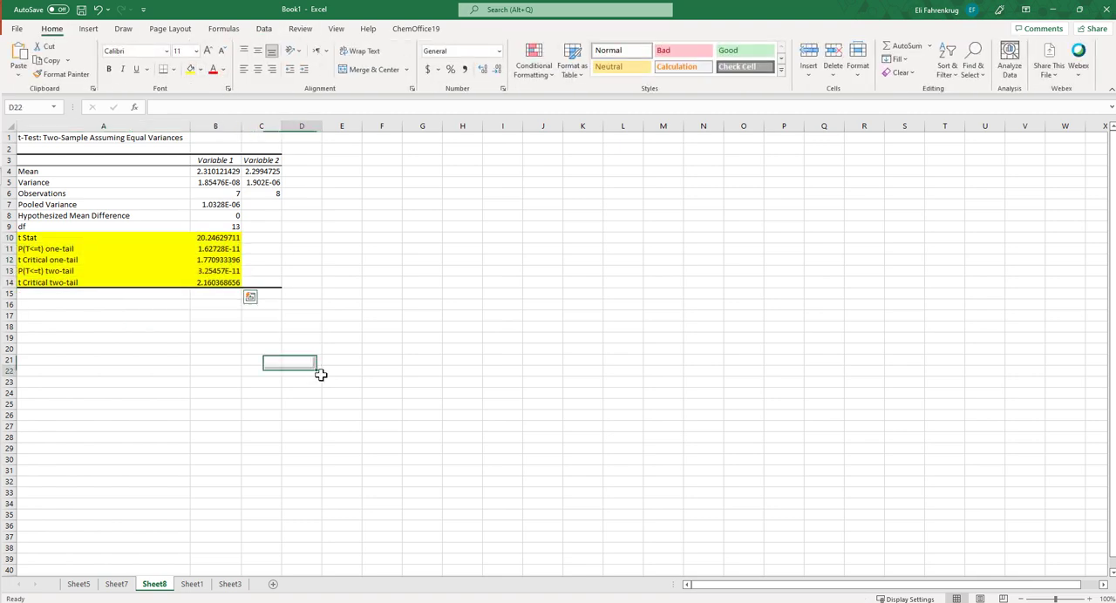
Compare the t Stat in B10 with the t Critical two-tail value in B14, and return to the source data on Sheet1
click(217, 237)
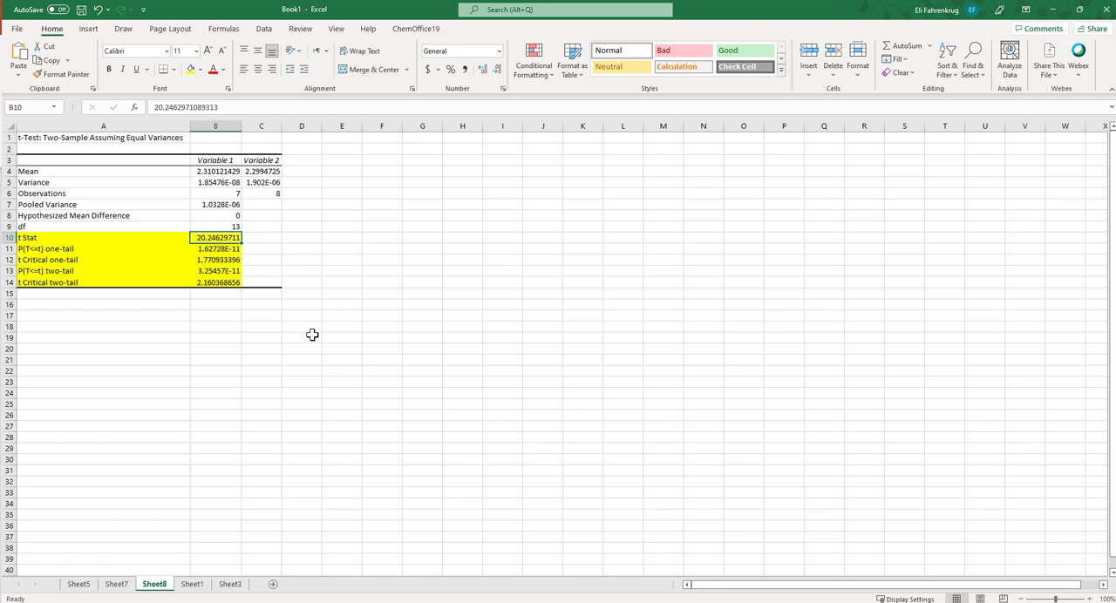
click(218, 283)
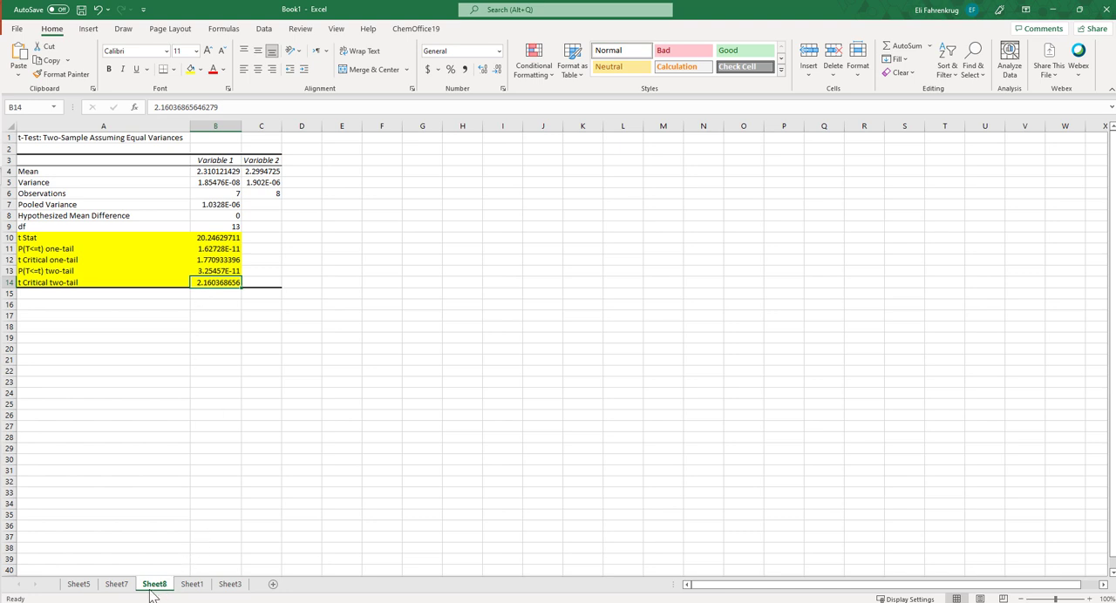
click(192, 585)
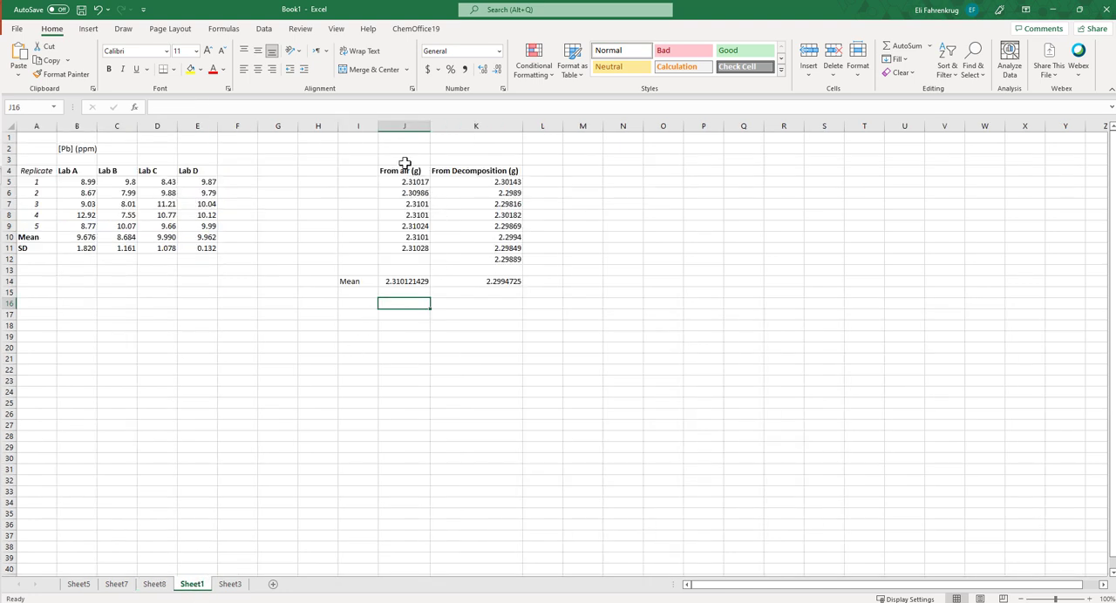